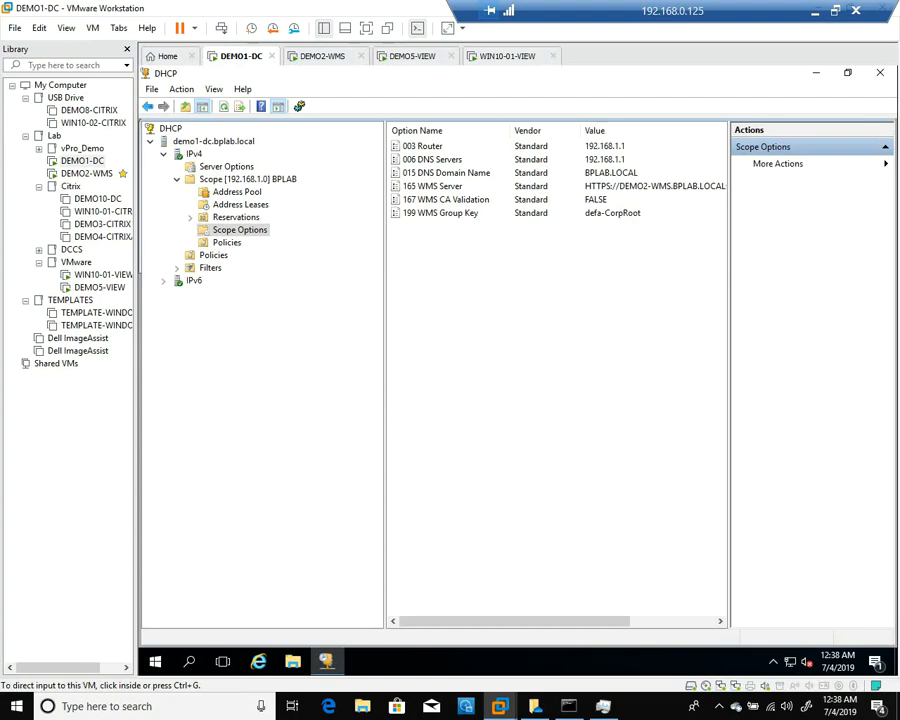
Switch from the DHCP console VM to the DEMO2-WMS server VM running Wyse Management Suite
left_click(323, 56)
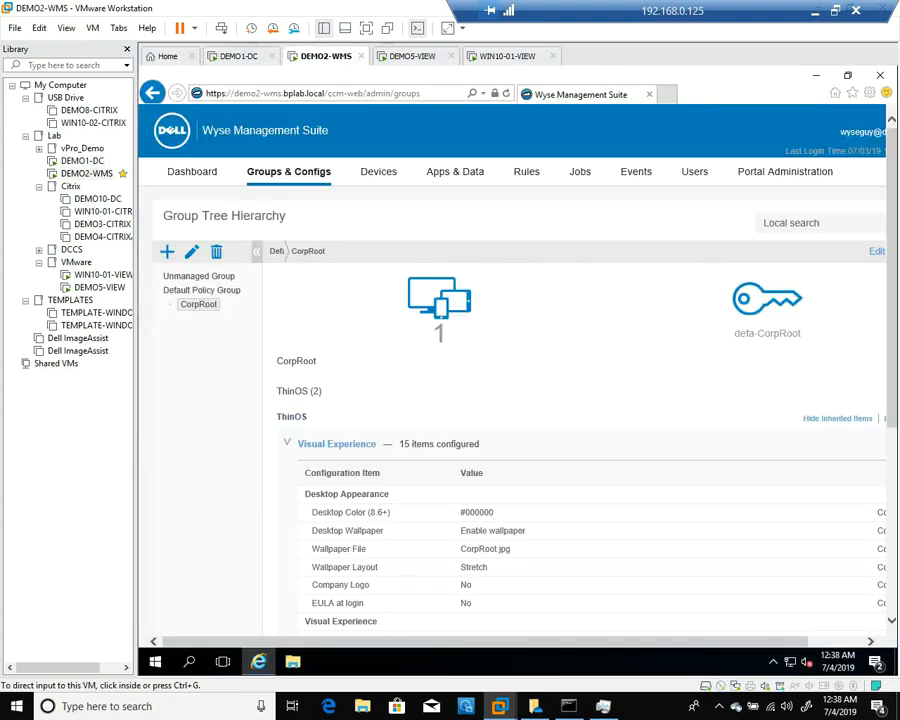
Add a CorpRoot subgroup named VMwareHorizonView with an enabled group token VMwareHorizonView
key("ctrl+alt+Return")
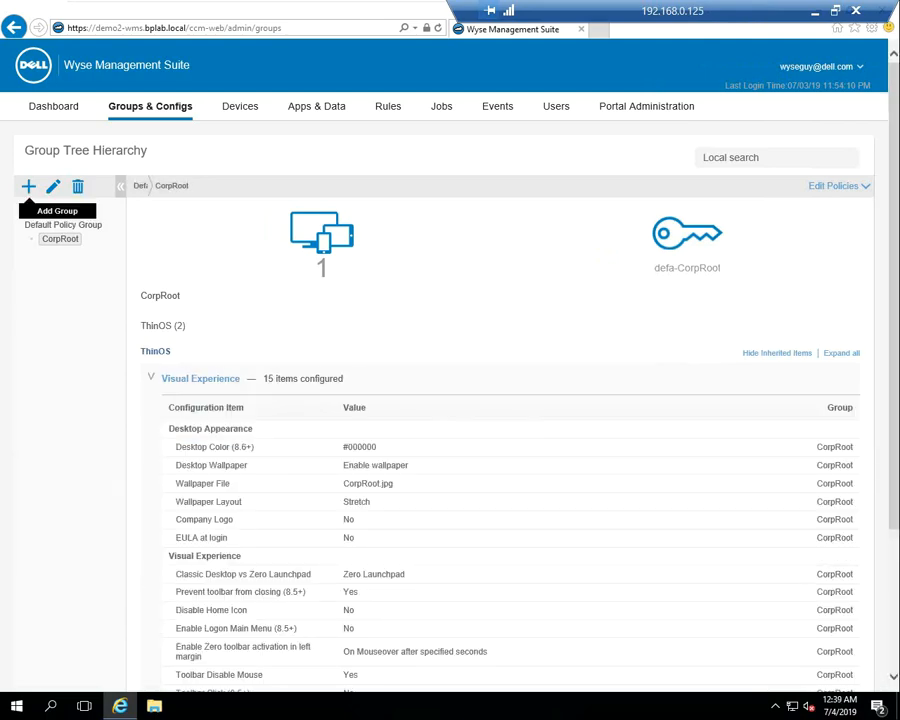
left_click(28, 186)
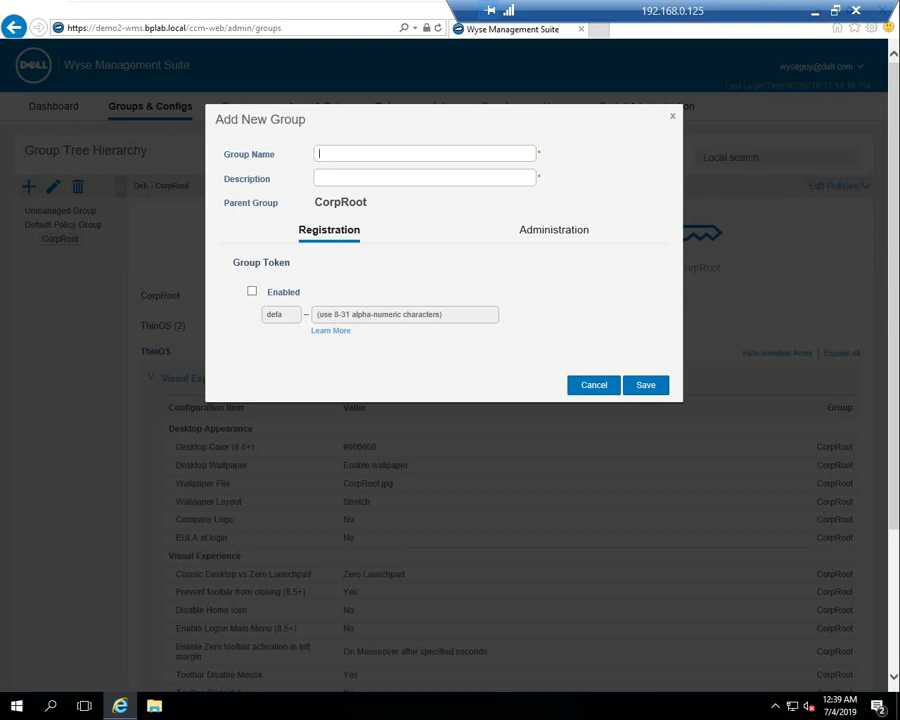
type("VMwareHorizonView")
type("n")
type("VMware")
type("H")
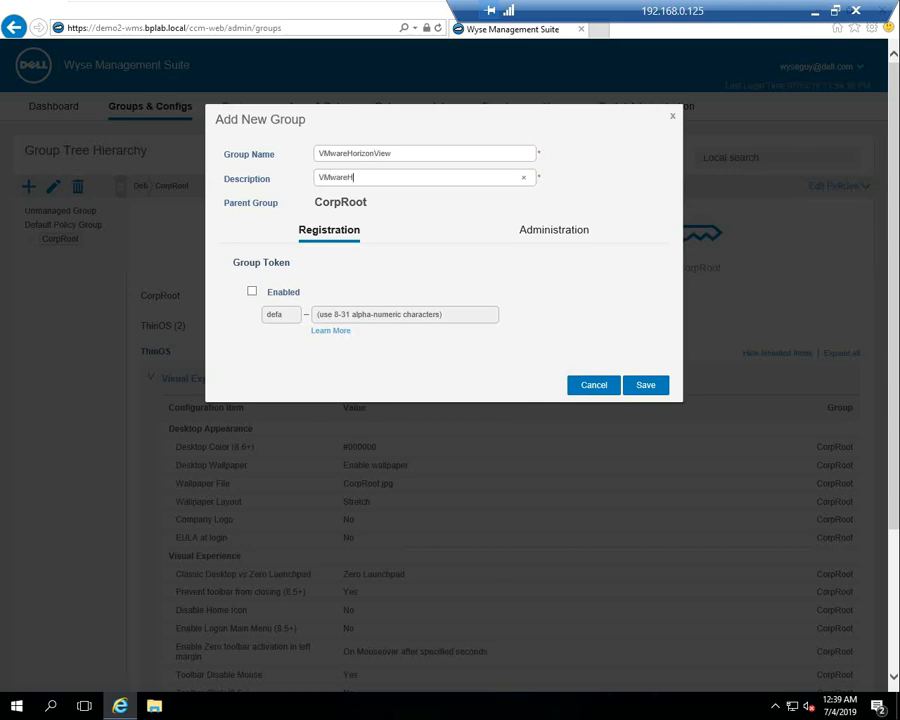
type("orizonView")
left_click(252, 291)
left_click(360, 314)
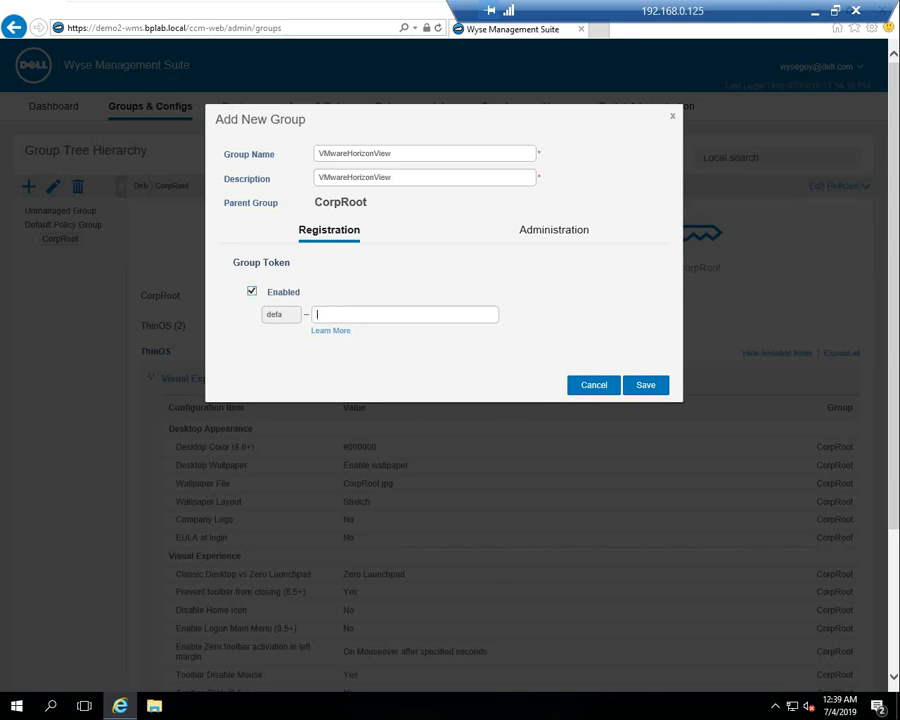
type("VMware")
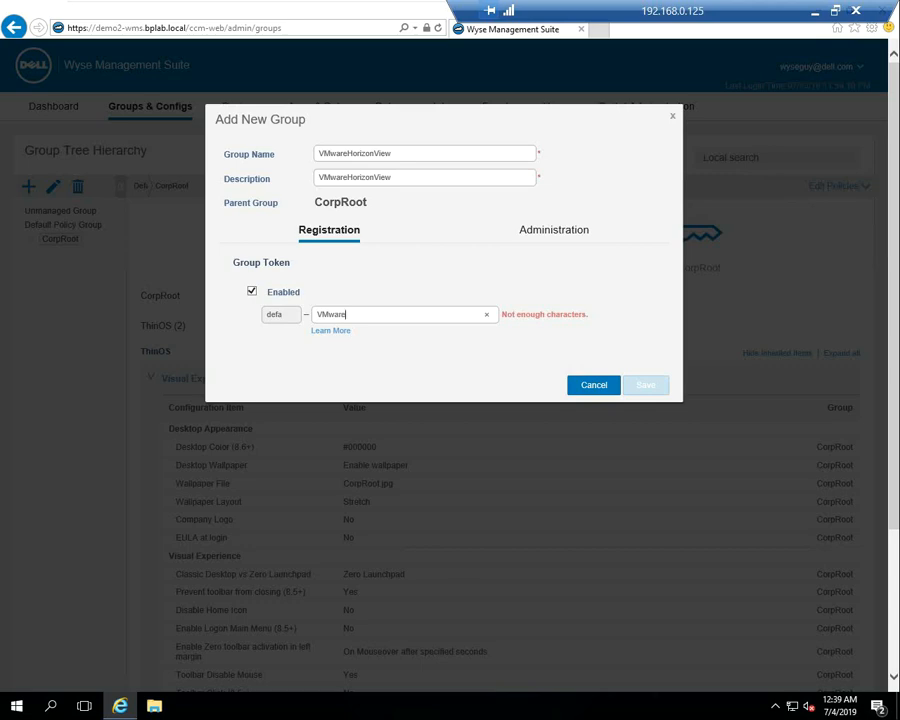
type("Hor")
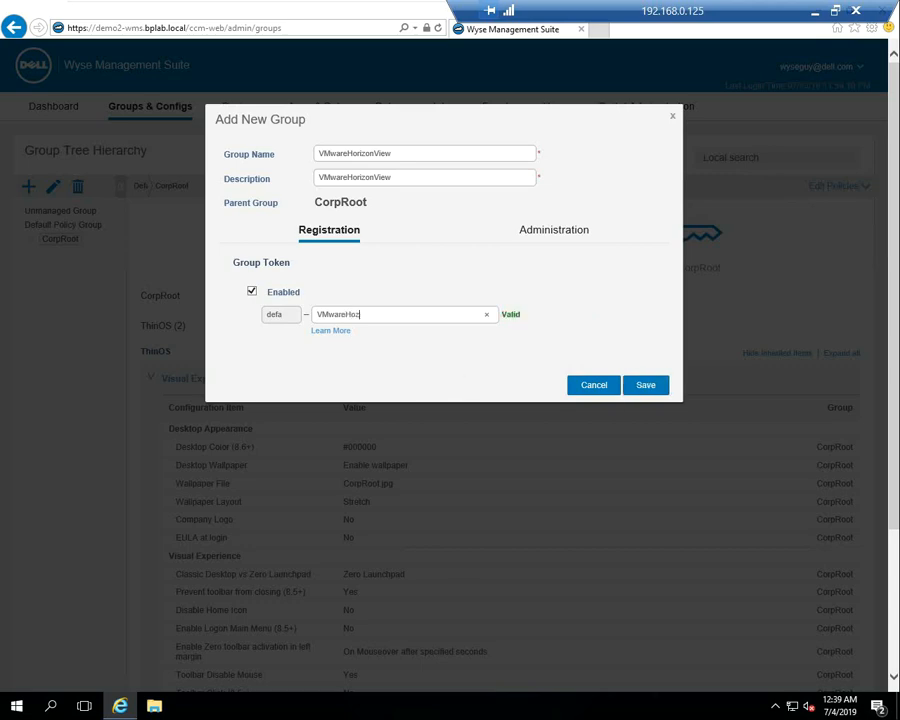
type("izonView")
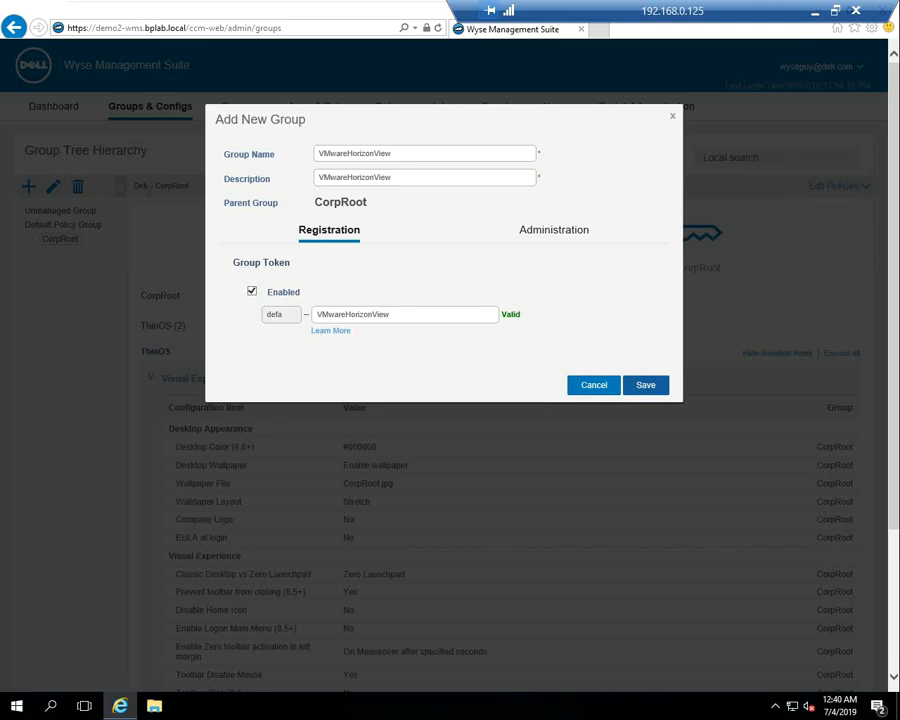
left_click(646, 385)
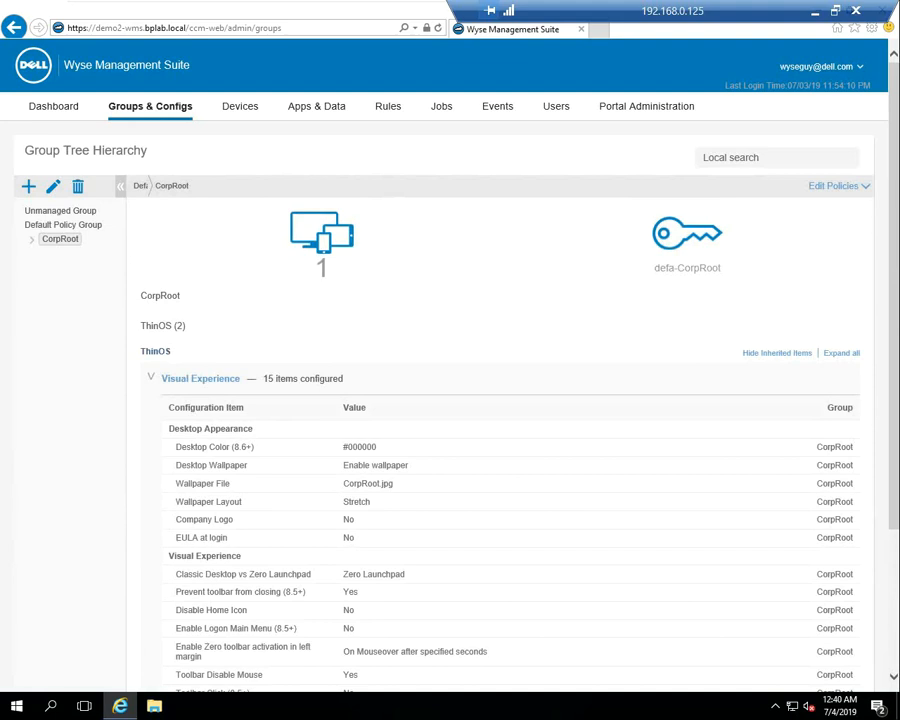
In VMwareHorizonView's ThinOS visual experience settings, turn off the desktop wallpaper
left_click(32, 240)
left_click(91, 253)
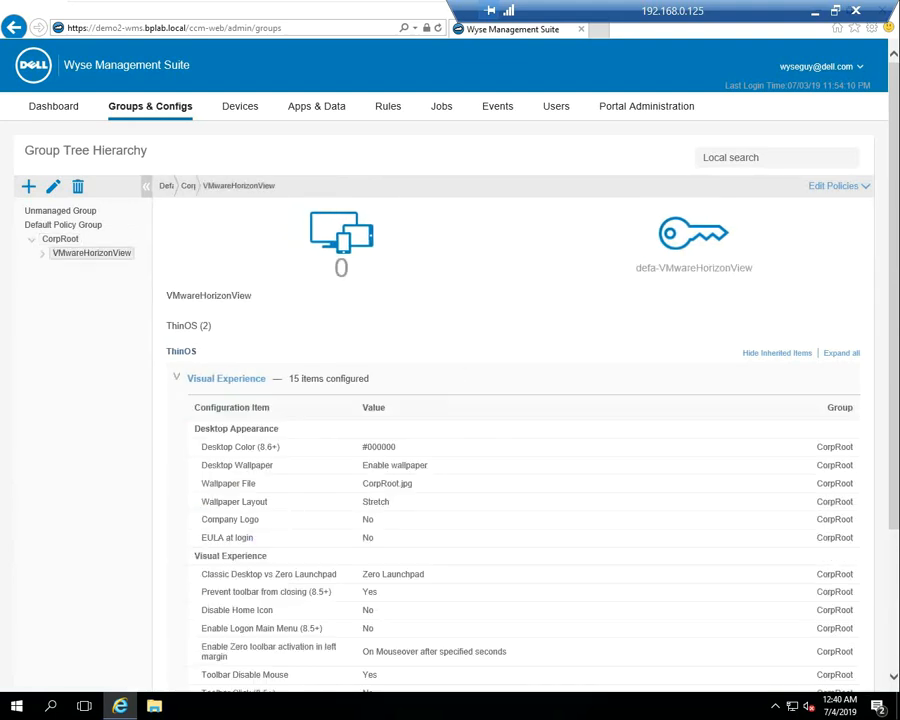
left_click(226, 379)
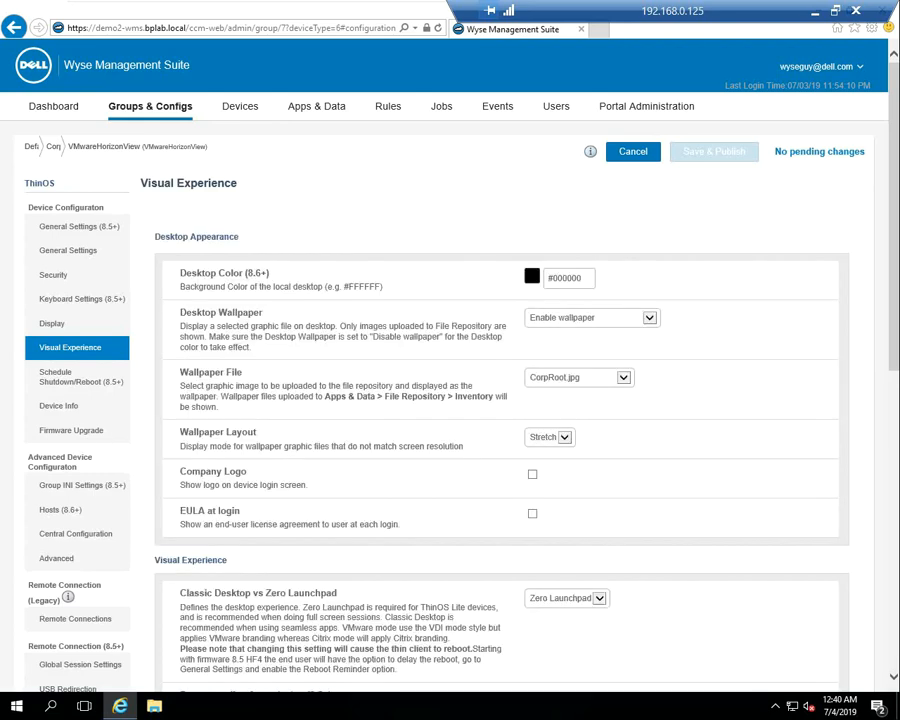
left_click(623, 378)
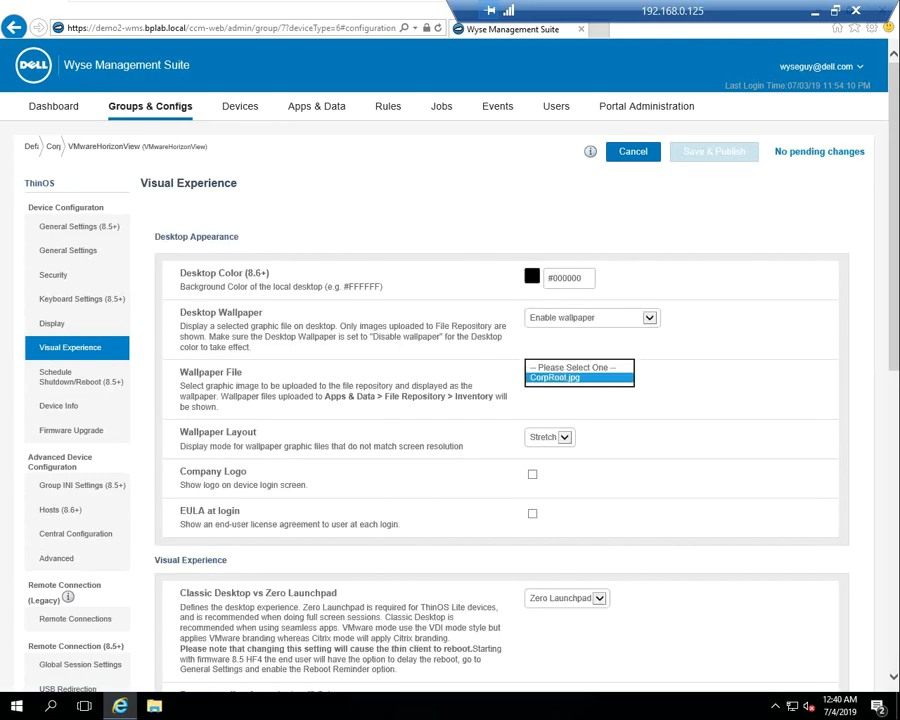
left_click(623, 378)
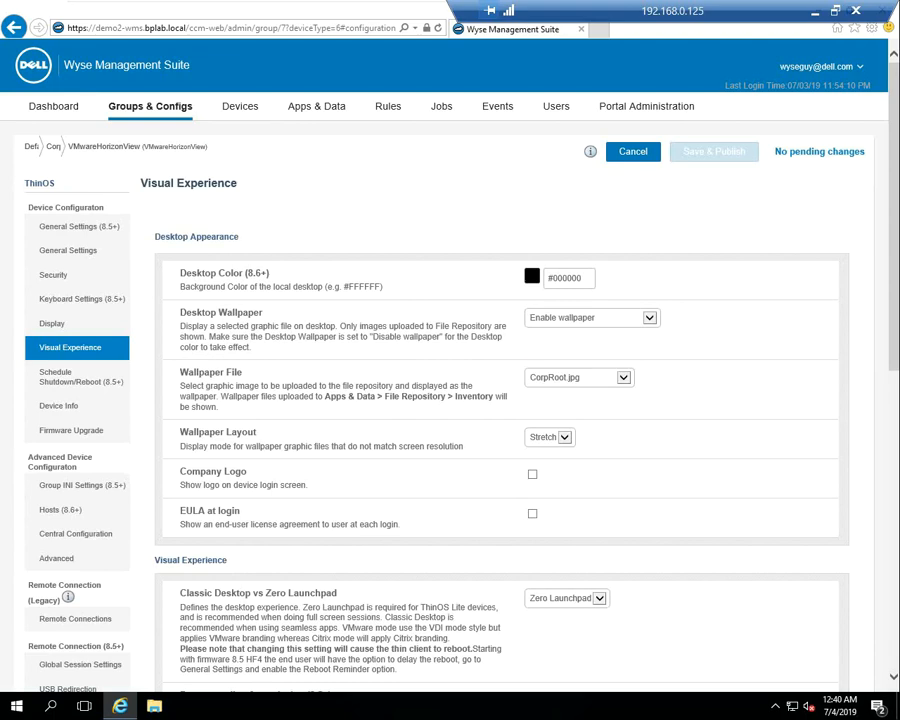
left_click(649, 318)
left_click(564, 308)
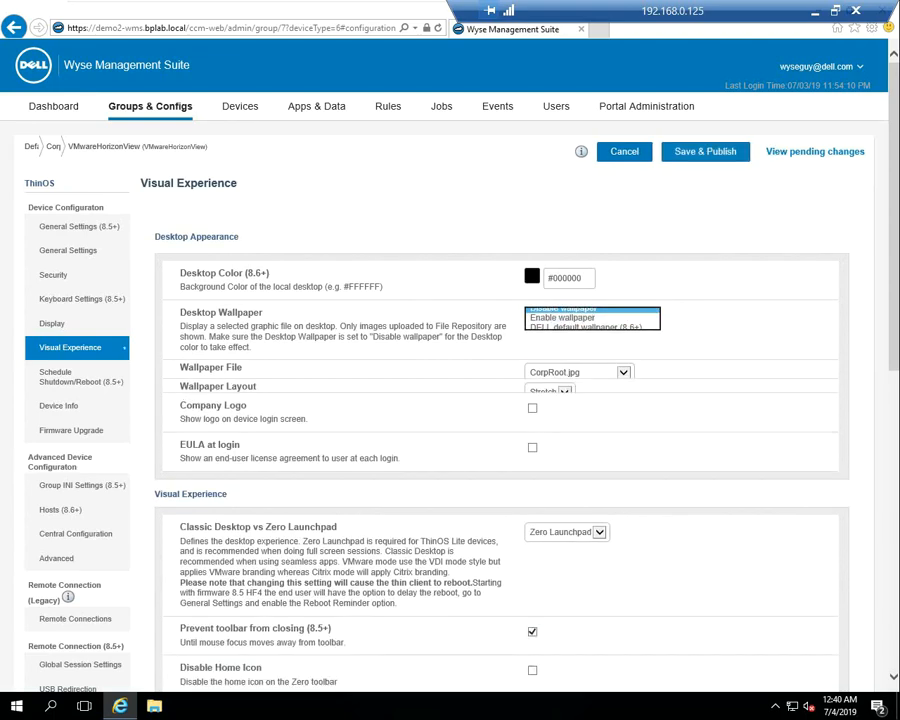
Set desktop experience to VMware and sign off automatically after sessions exit, then Save & Publish
left_click(598, 499)
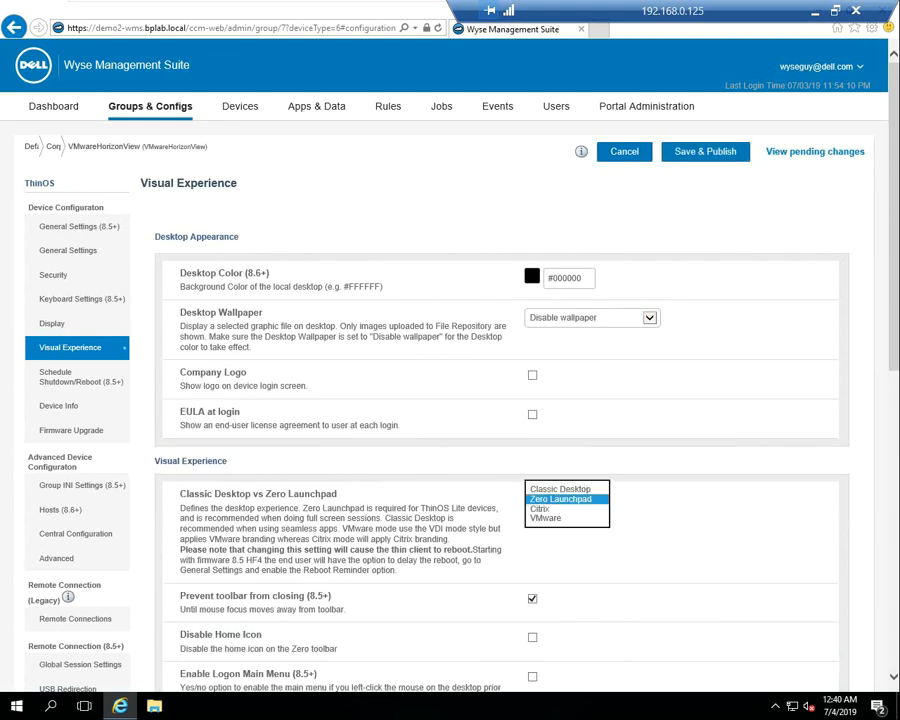
left_click(545, 518)
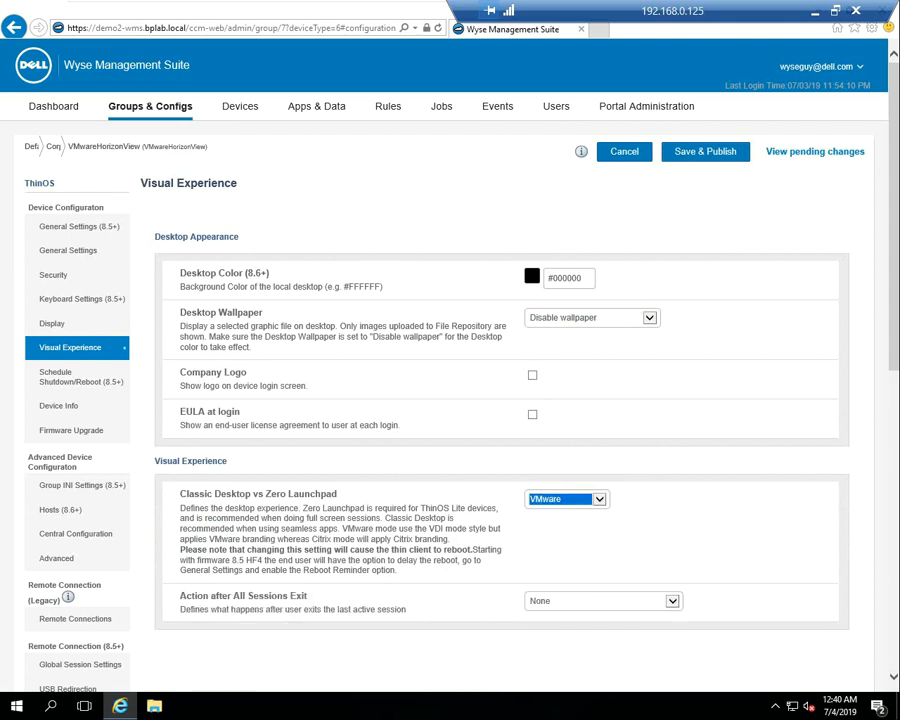
left_click(673, 601)
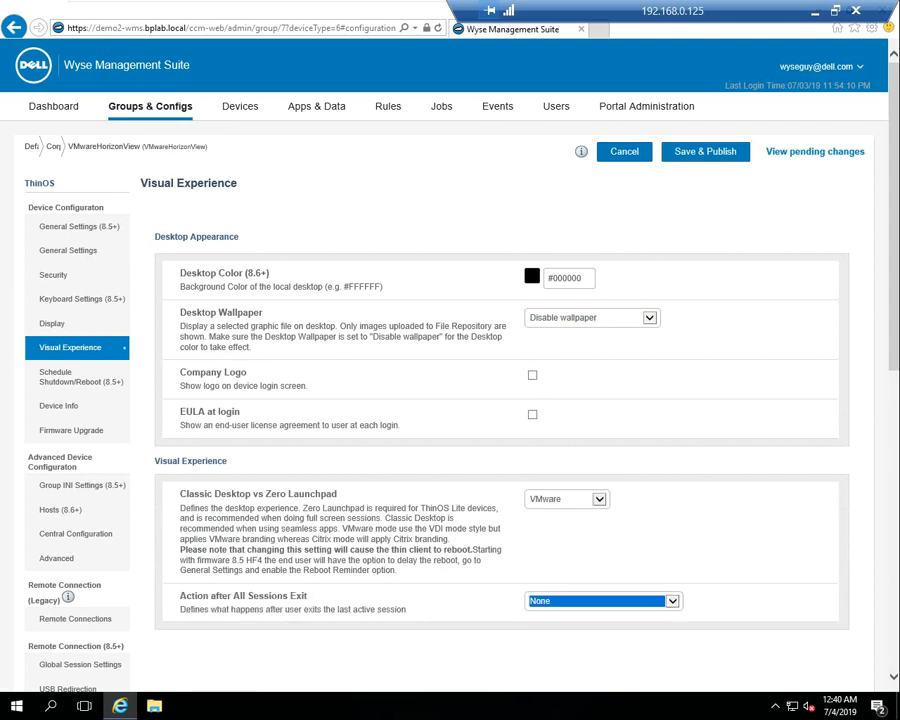
left_click(673, 601)
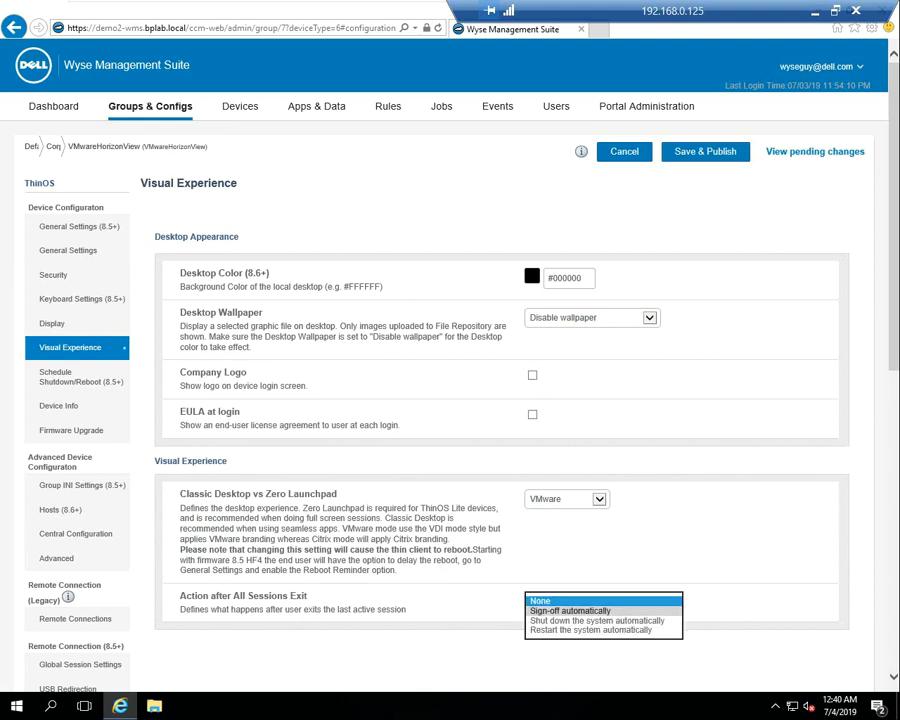
left_click(575, 610)
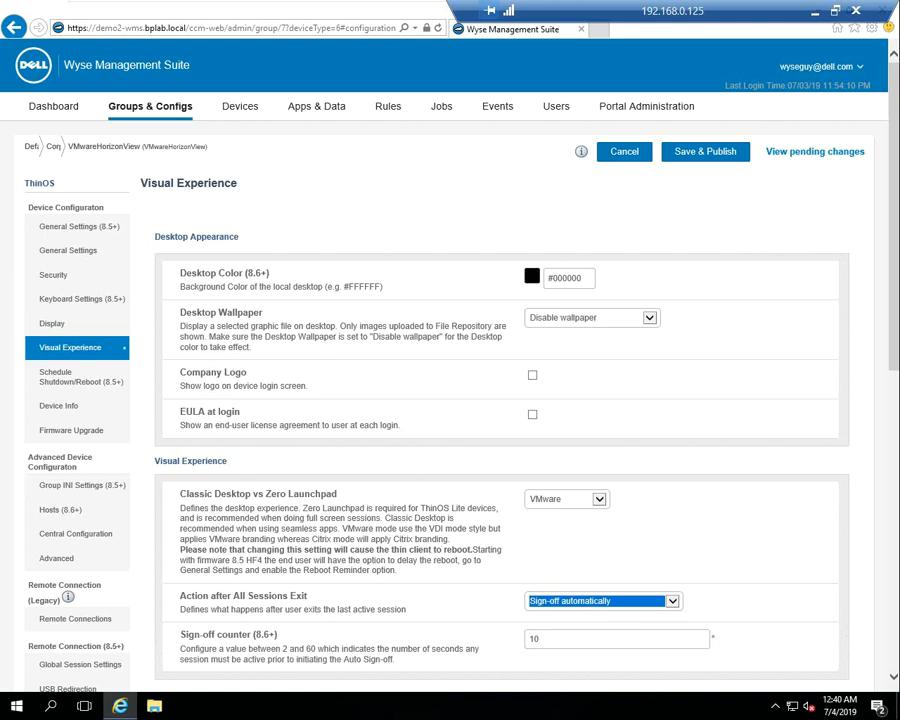
left_click(705, 152)
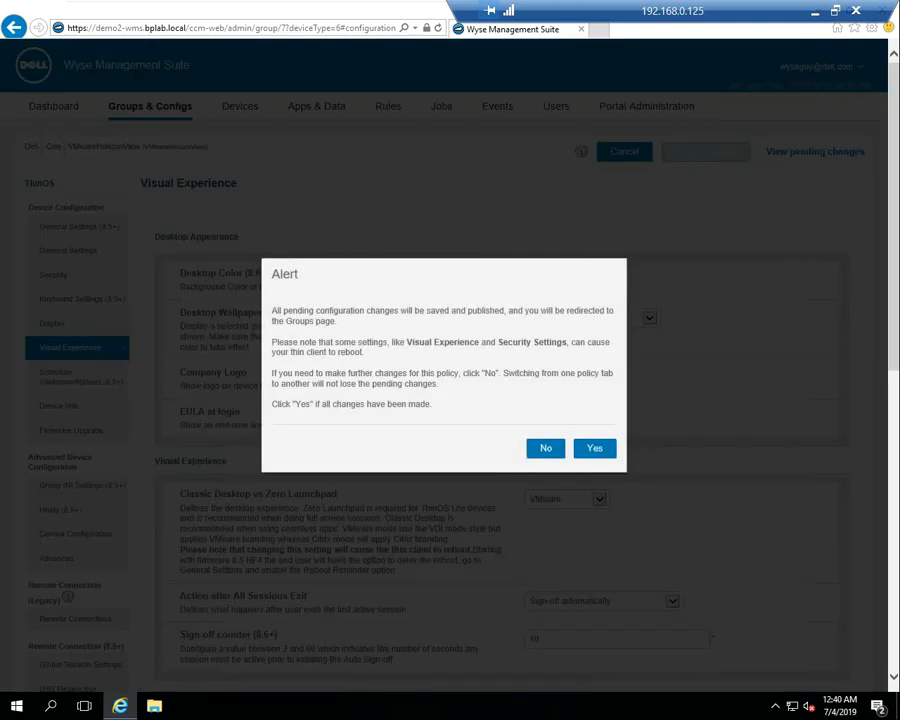
Confirm publishing, then configure VMware Broker under the ThinOS policy's Remote Connection settings
left_click(595, 448)
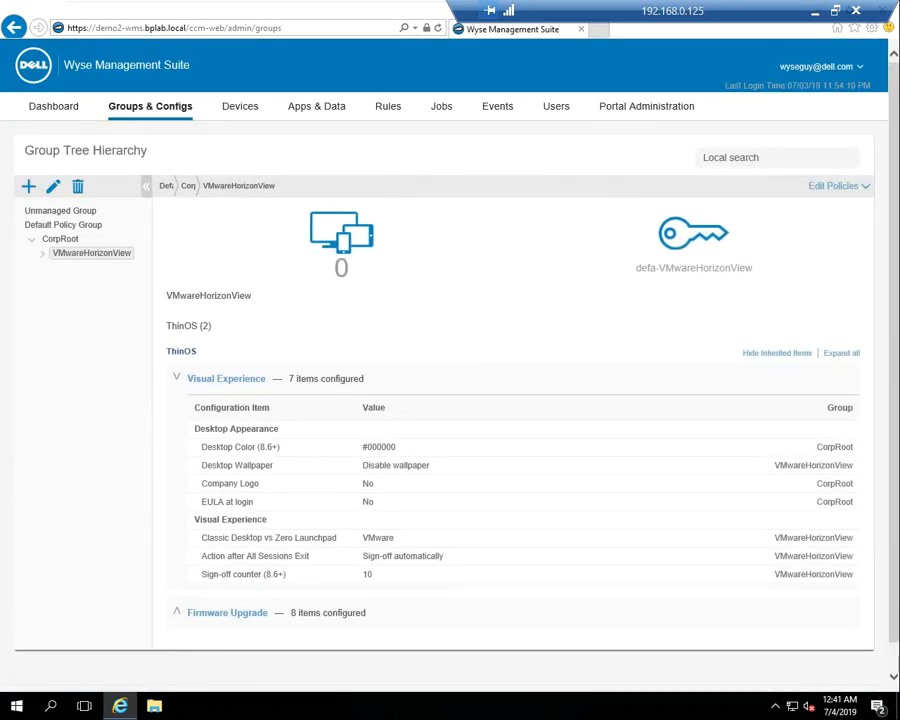
left_click(838, 186)
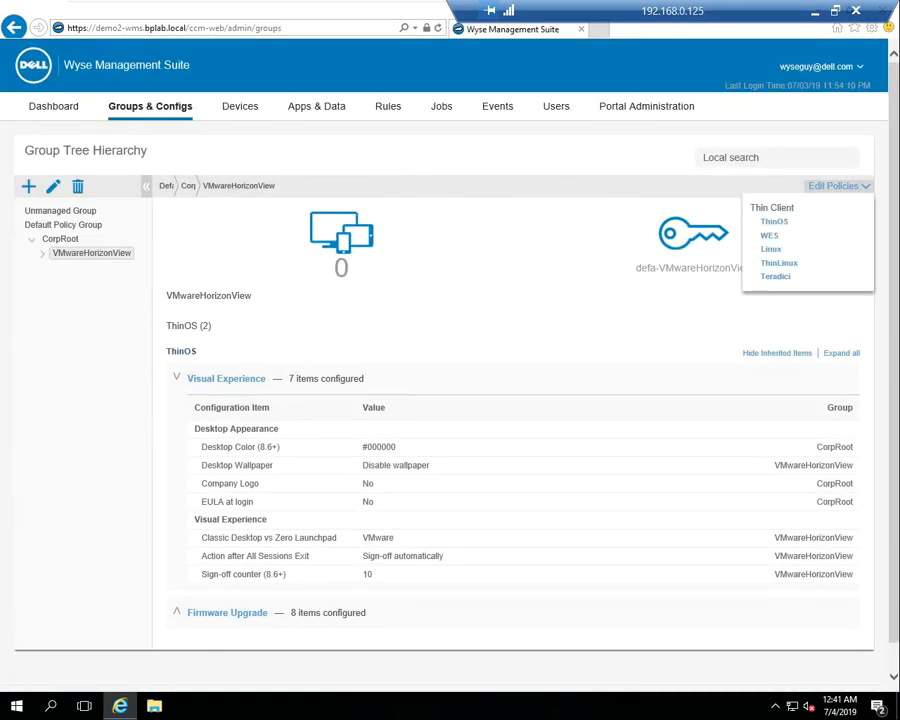
left_click(774, 221)
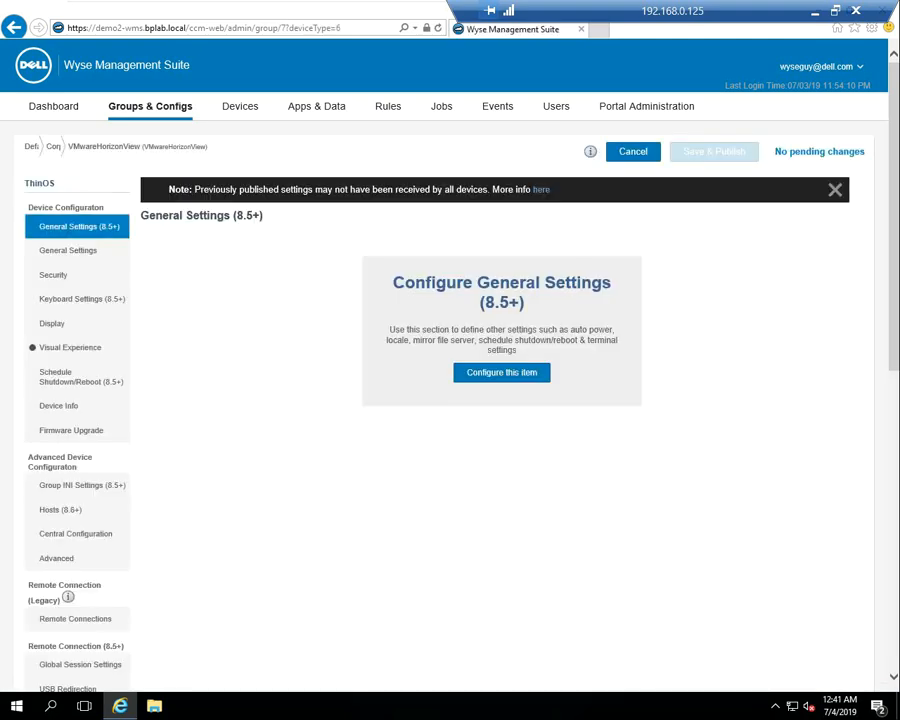
scroll(500, 400, "down", 1)
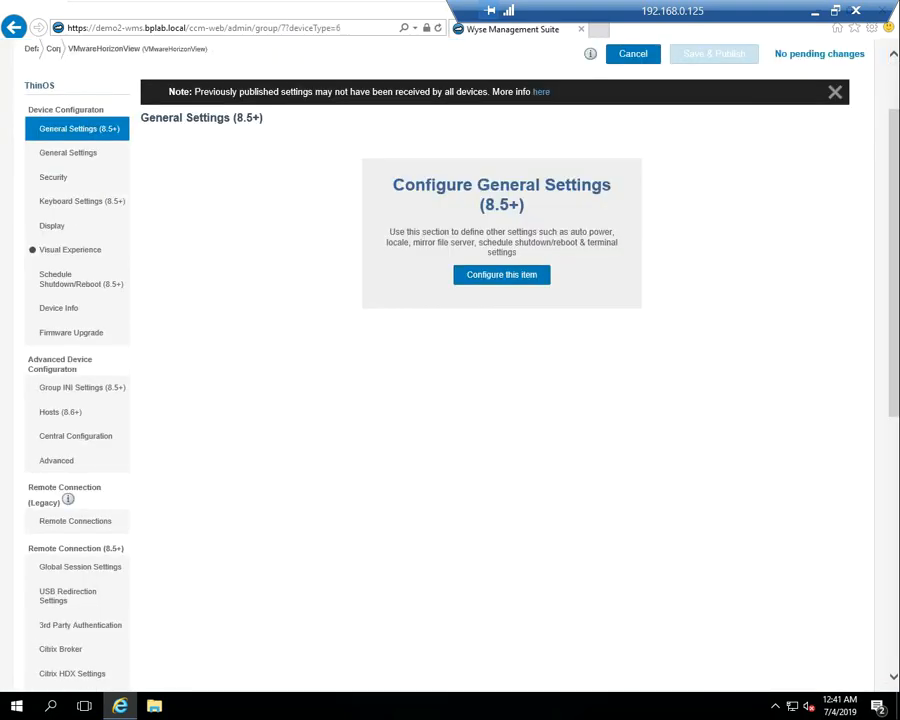
scroll(500, 400, "down", 2)
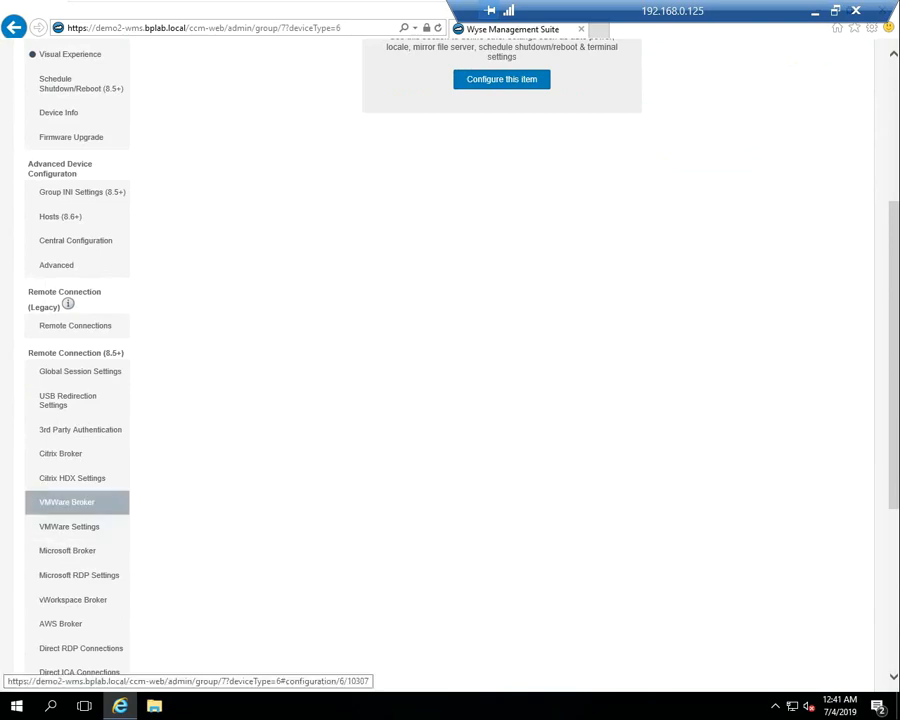
left_click(67, 502)
left_click(508, 333)
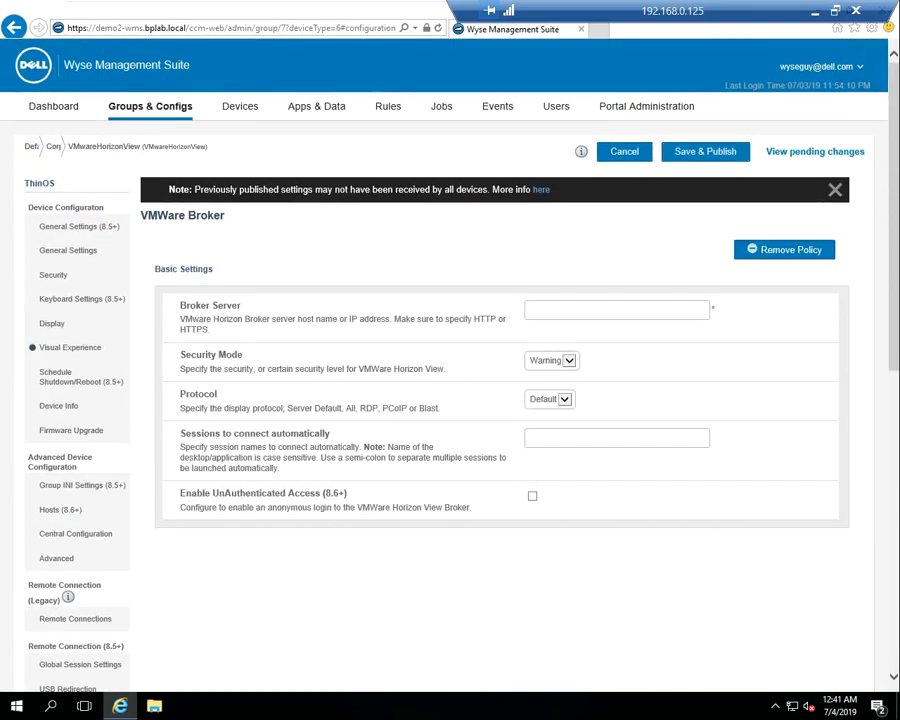
left_click(545, 310)
type("https://demo5-view.bplab.local")
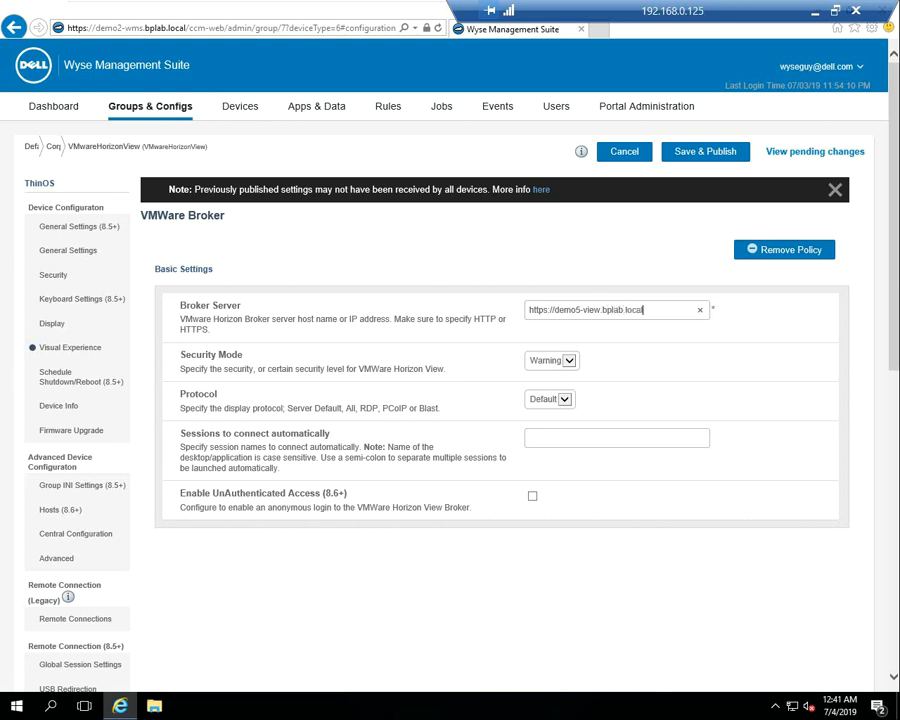
type("/")
left_click(705, 152)
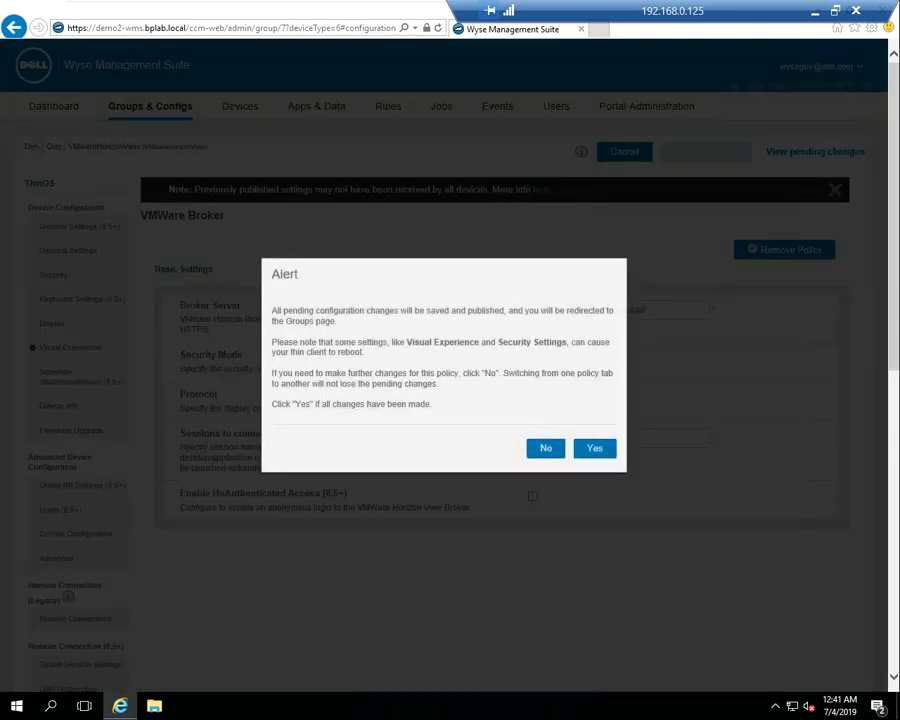
left_click(595, 448)
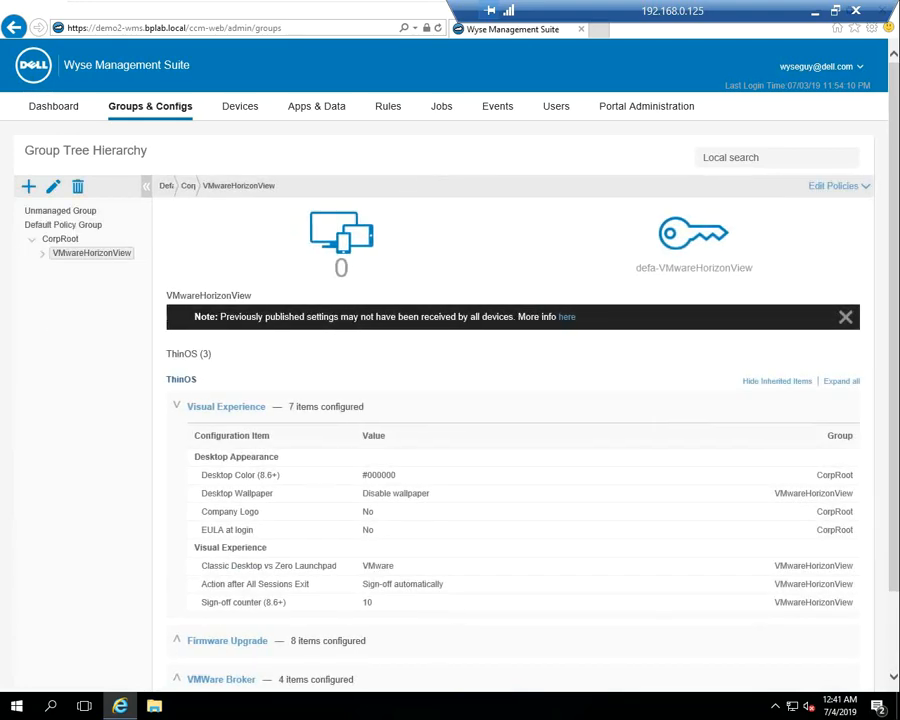
Upload DEMO5-VIEW.cer from USB Drive (E:) to the inventory as 'Demo5-View Cert', then return to Groups & Configs
left_click(316, 106)
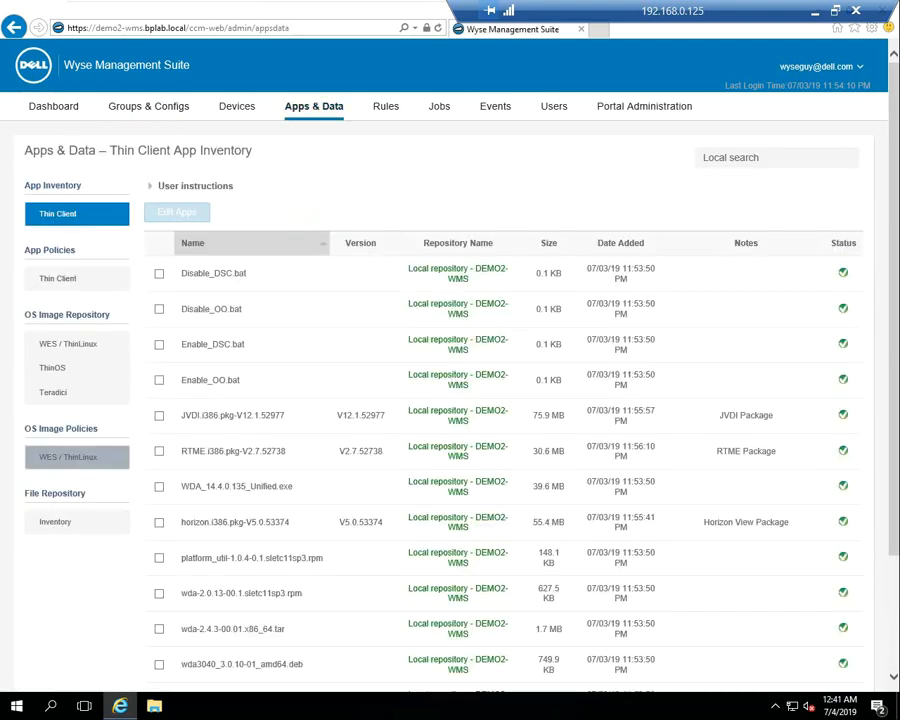
left_click(55, 521)
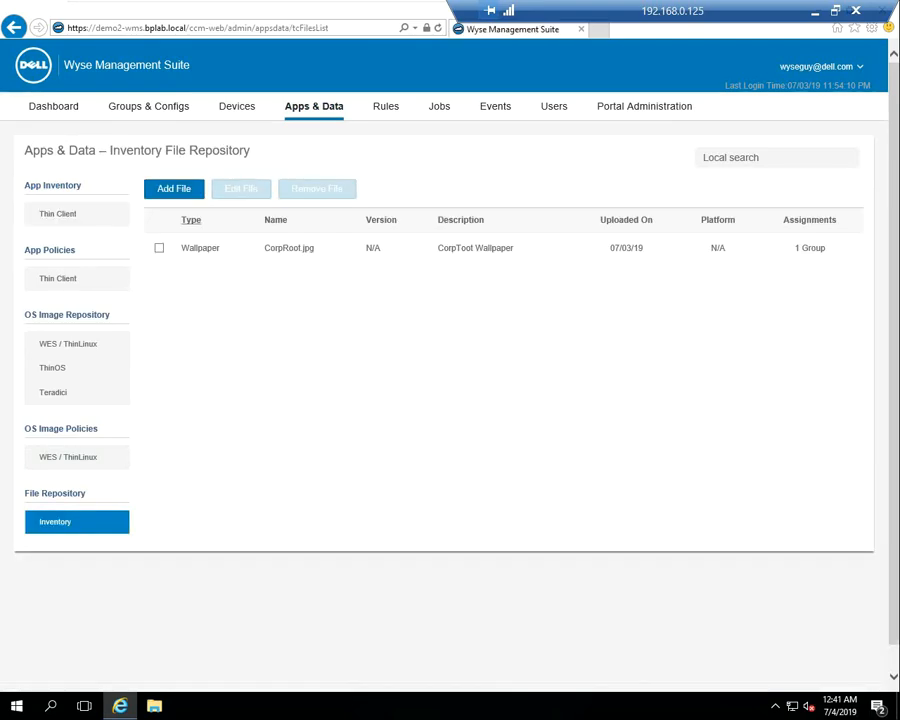
left_click(174, 189)
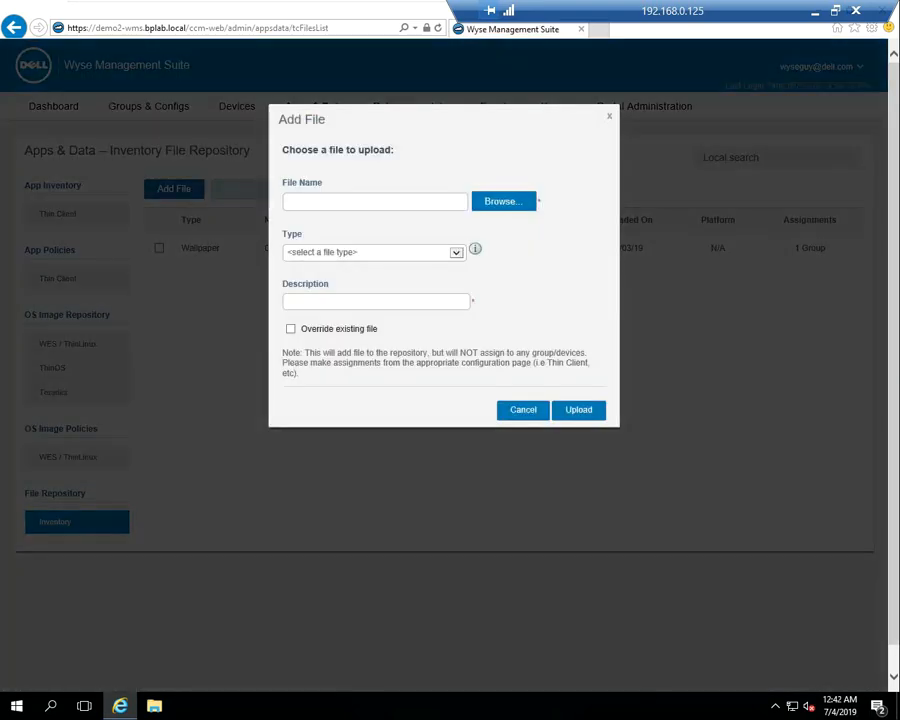
left_click(503, 201)
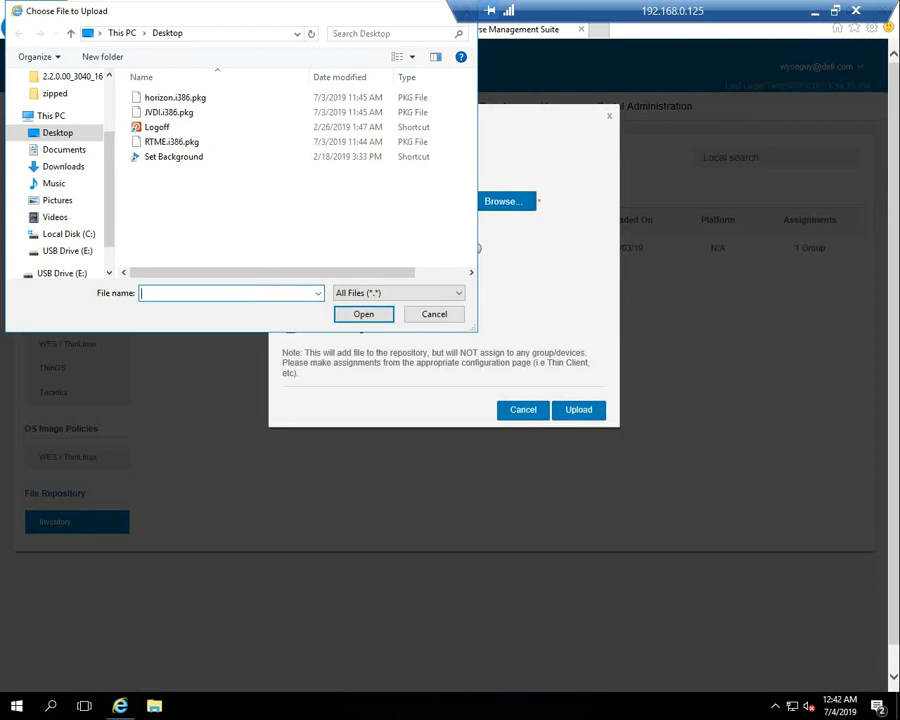
left_click(67, 251)
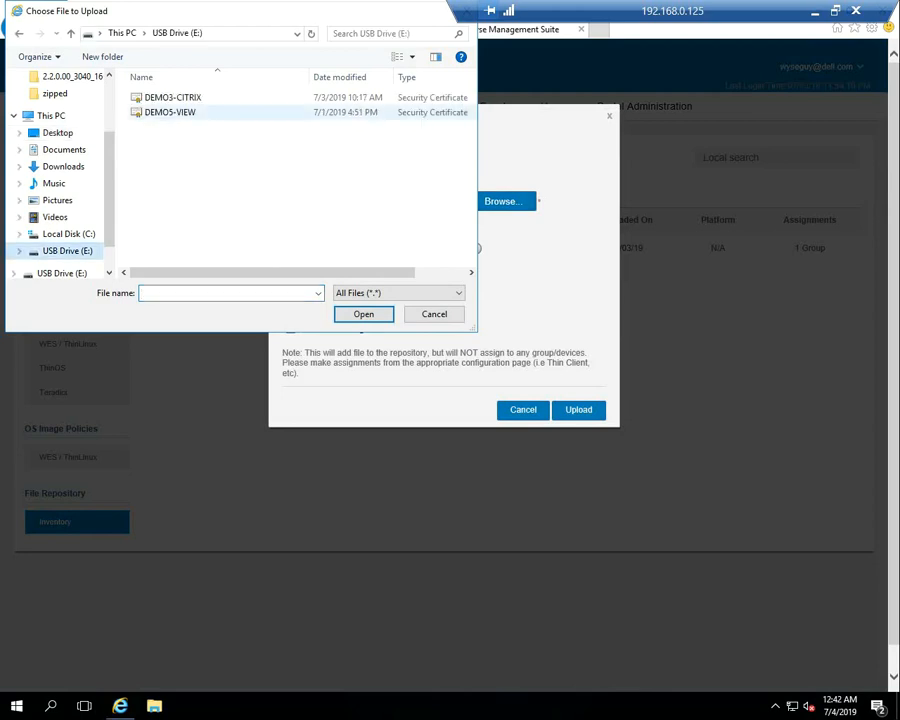
left_click(170, 112)
key("Return")
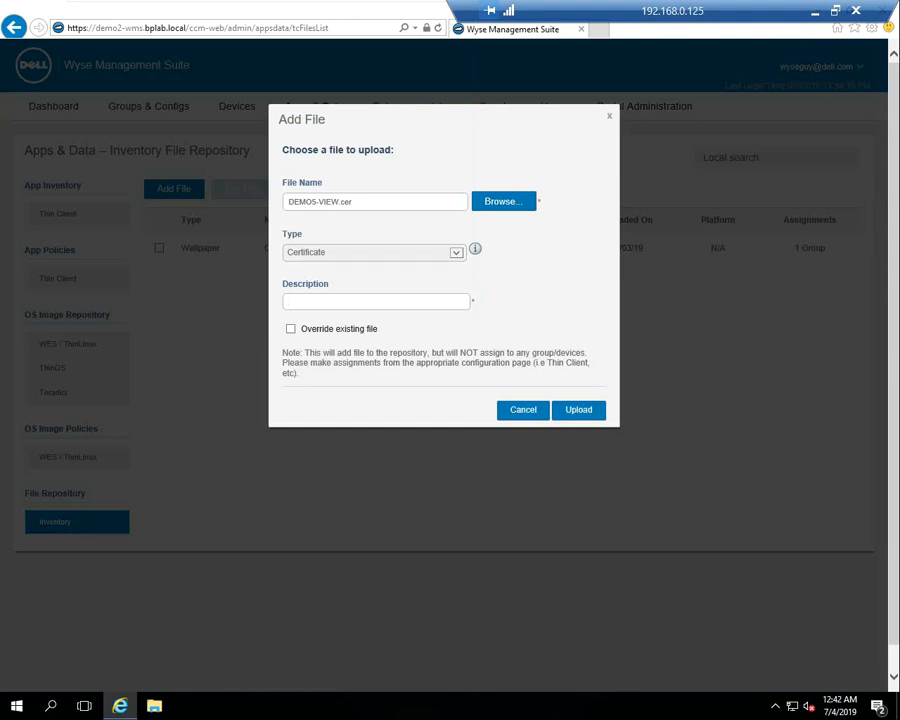
type("Demo5-View Cert")
key("Return")
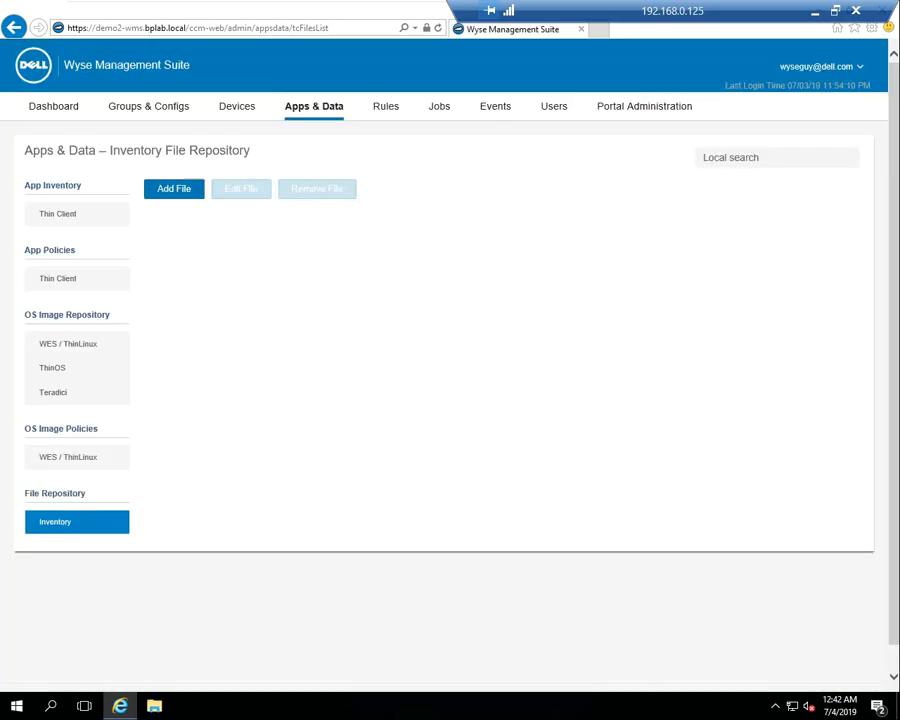
left_click(148, 106)
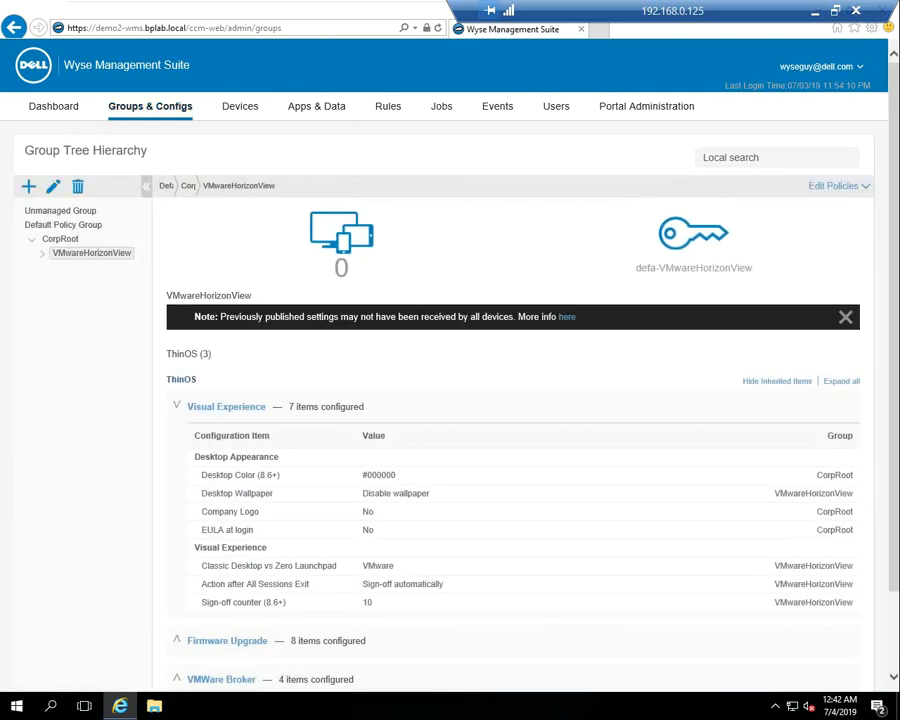
Start configuring the ThinOS Security category for VMwareHorizonView and review its form
left_click(833, 186)
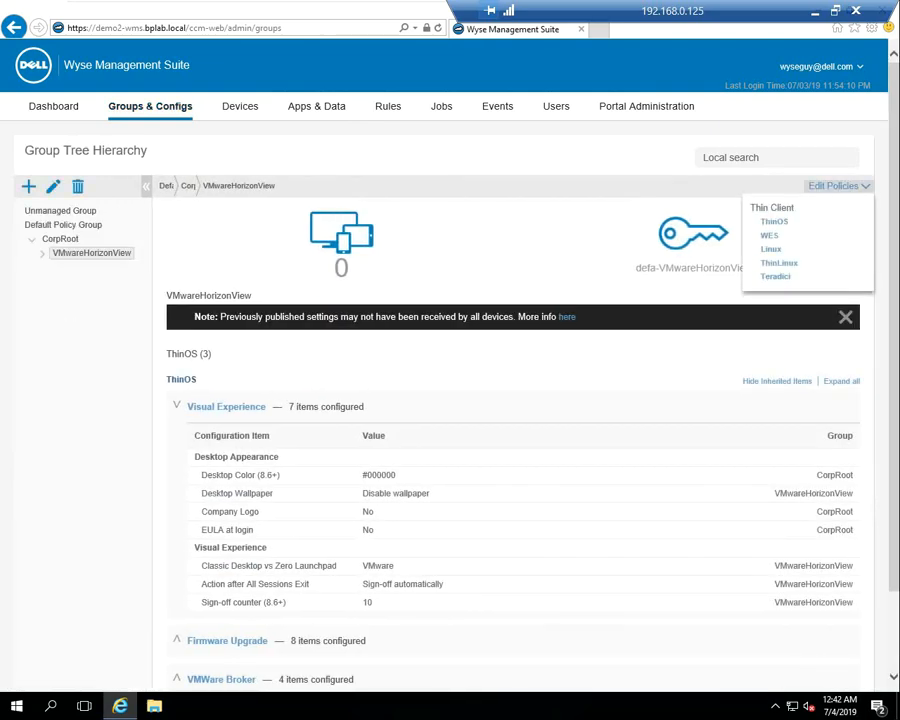
left_click(774, 221)
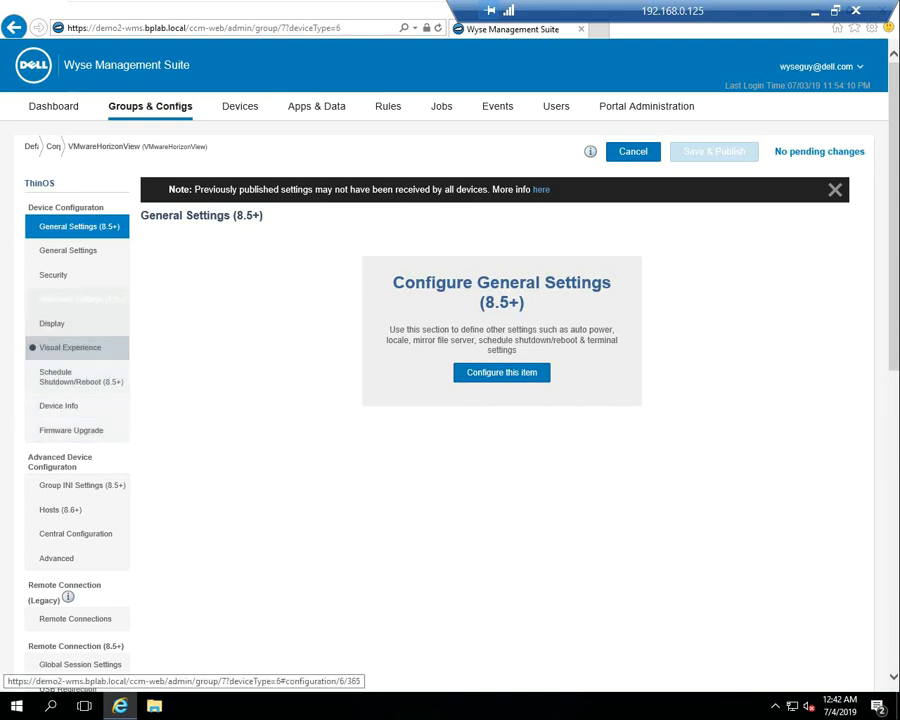
left_click(54, 274)
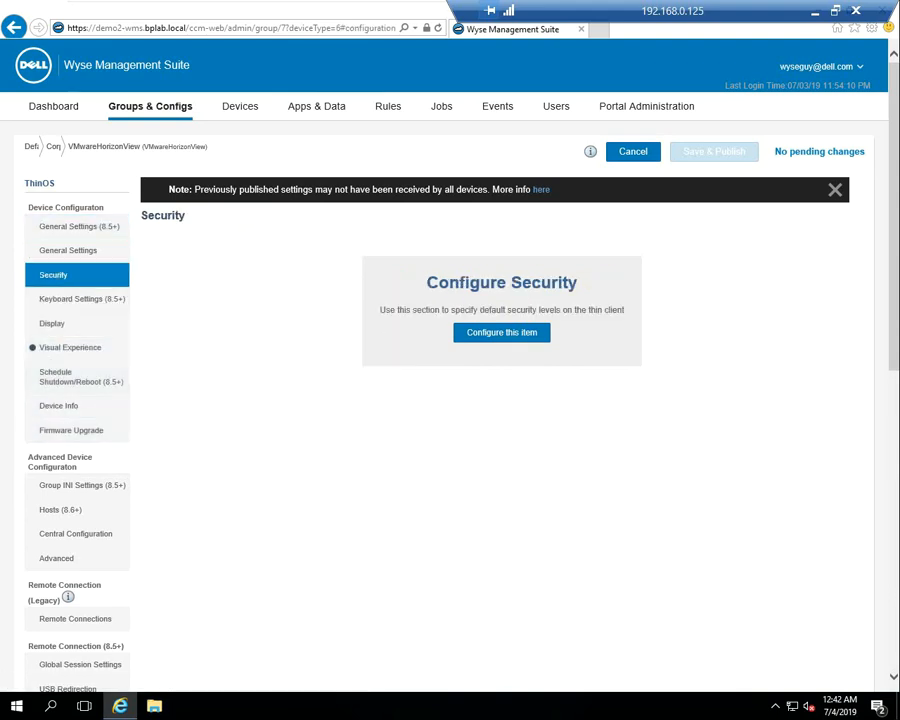
left_click(502, 333)
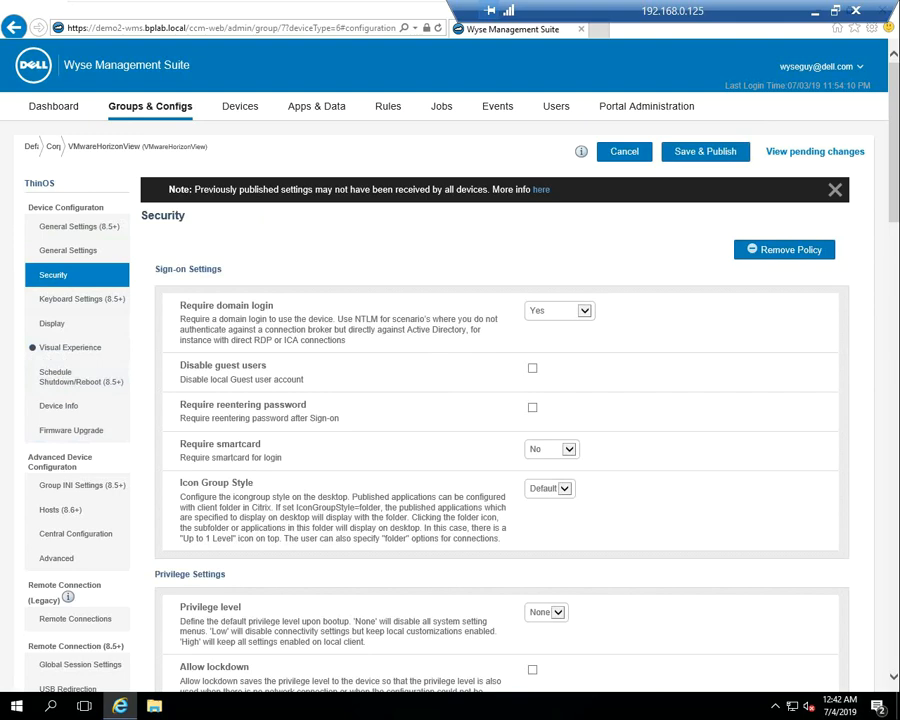
scroll(500, 400, "down", 2)
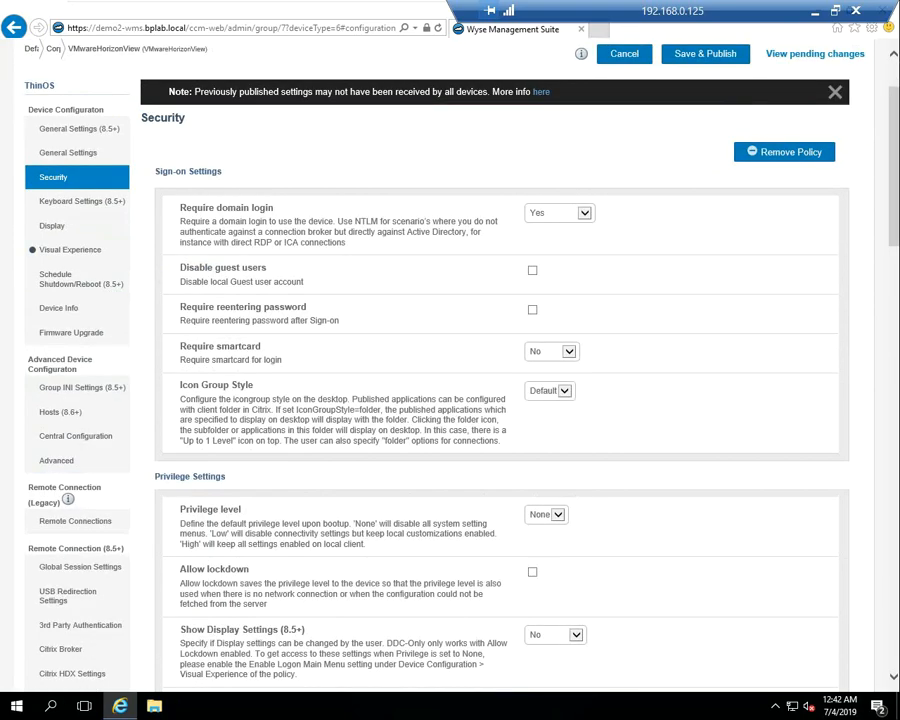
scroll(500, 400, "down", 2)
scroll(500, 400, "down", 2)
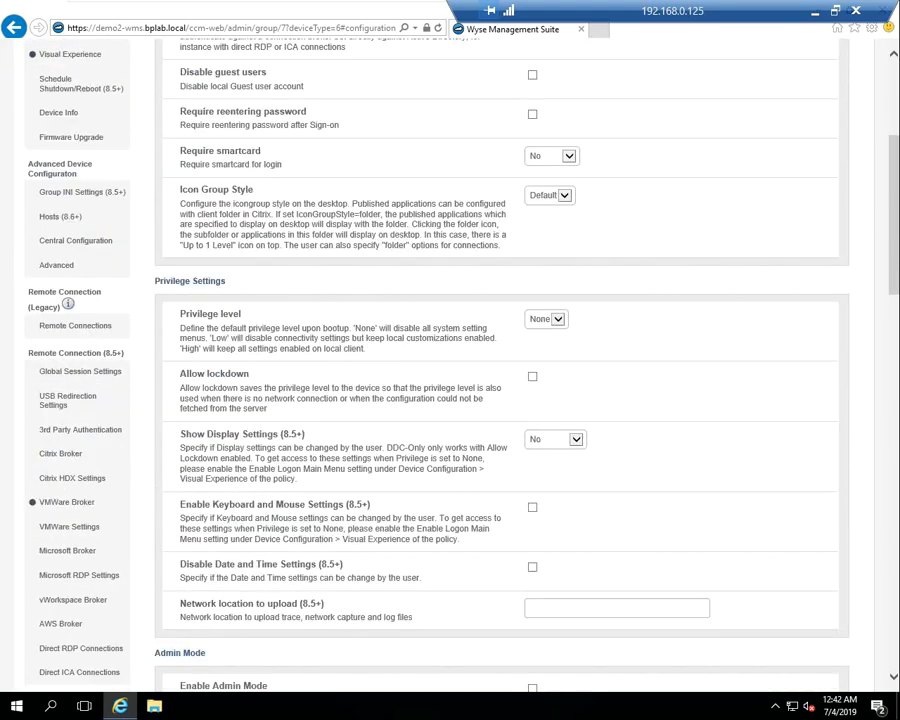
scroll(500, 400, "down", 4)
scroll(500, 400, "down", 4)
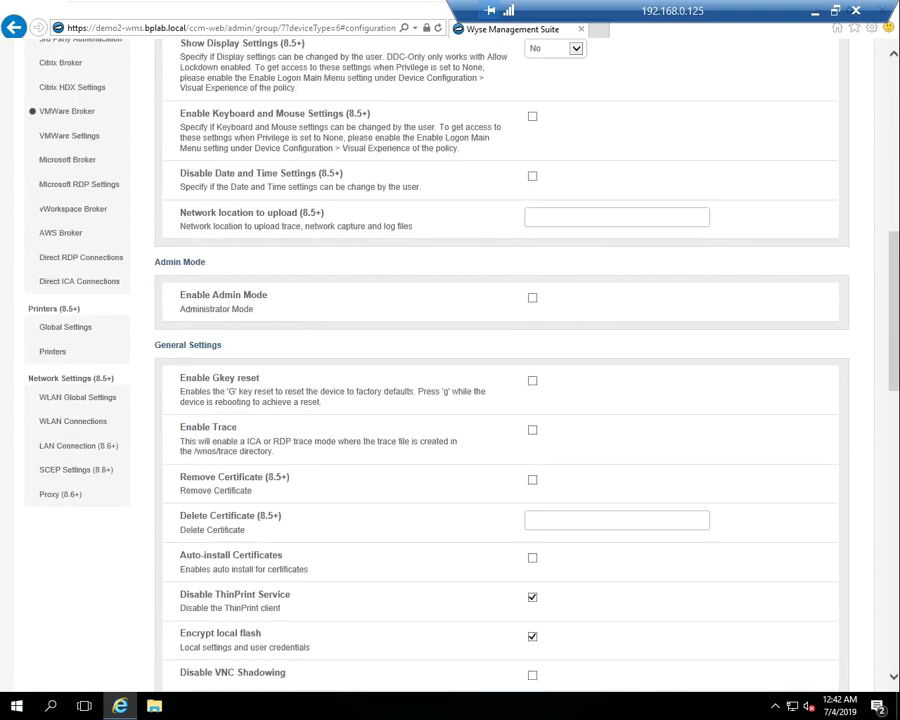
scroll(500, 400, "up", 4)
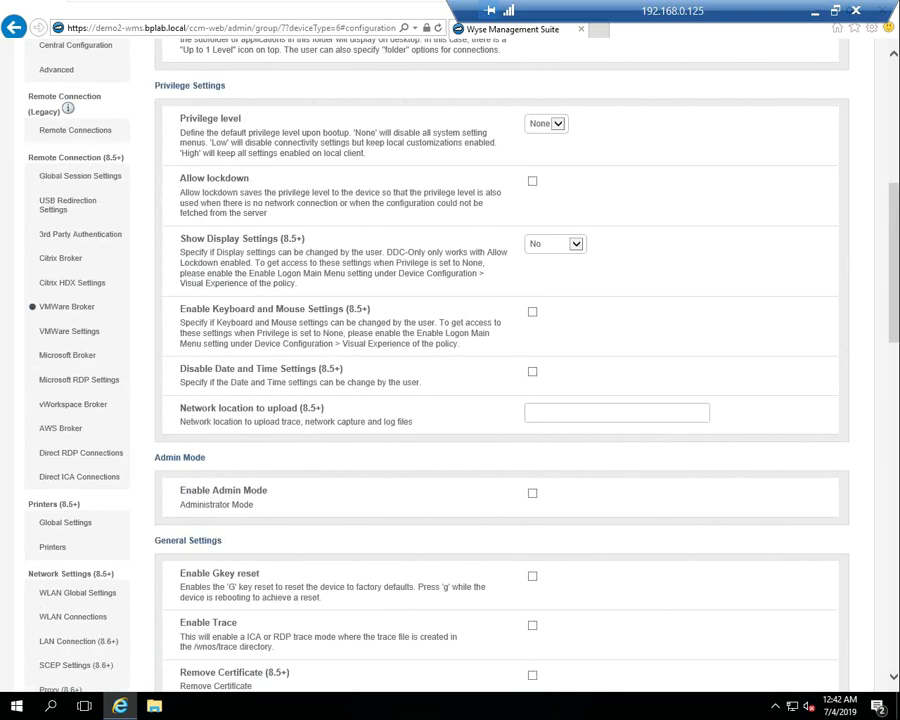
Turn on Admin Mode with user name admin and enter the administrator password
left_click(532, 493)
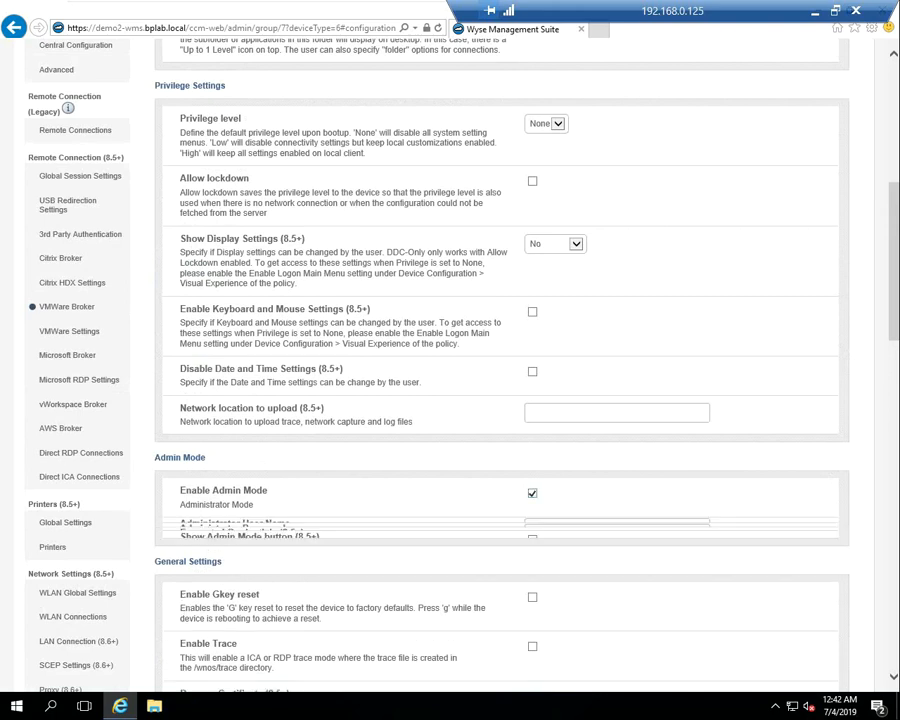
left_click(566, 534)
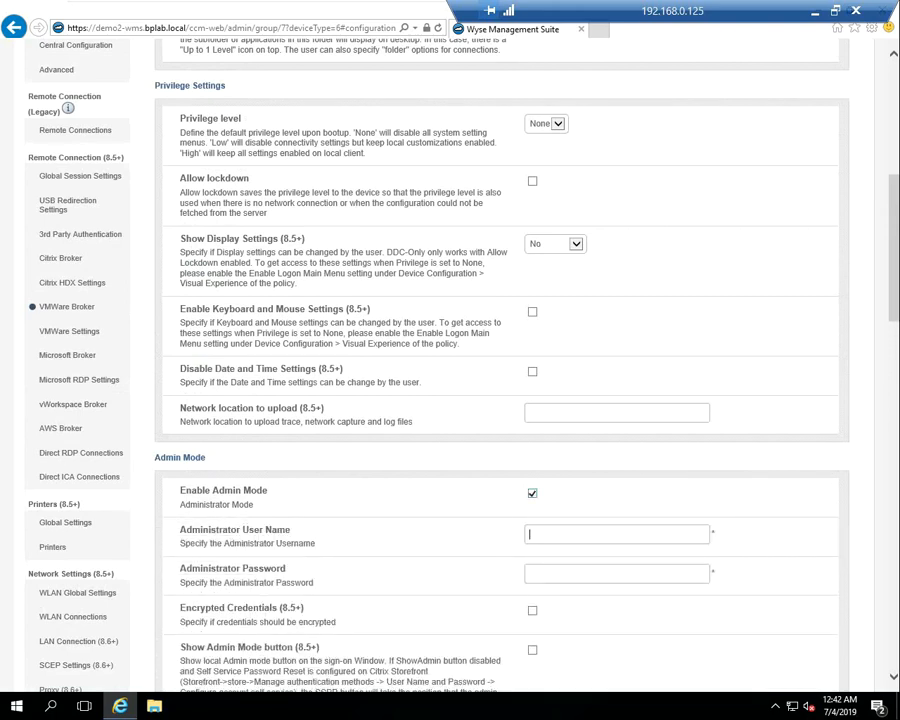
type("admin")
key("Tab")
type("admin")
scroll(500, 400, "down", 1)
scroll(500, 400, "down", 1)
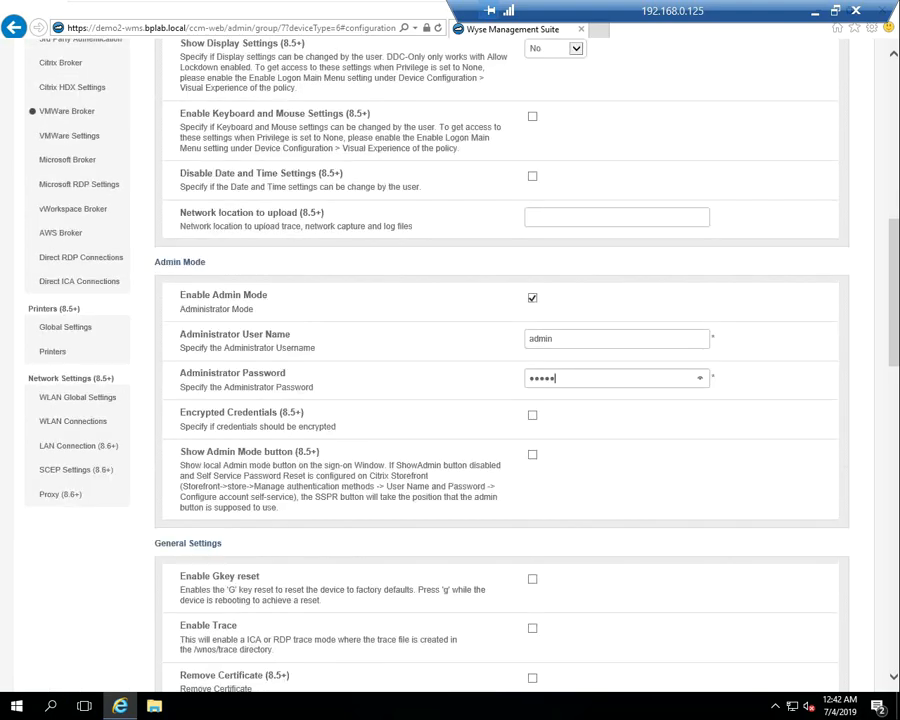
scroll(500, 400, "down", 2)
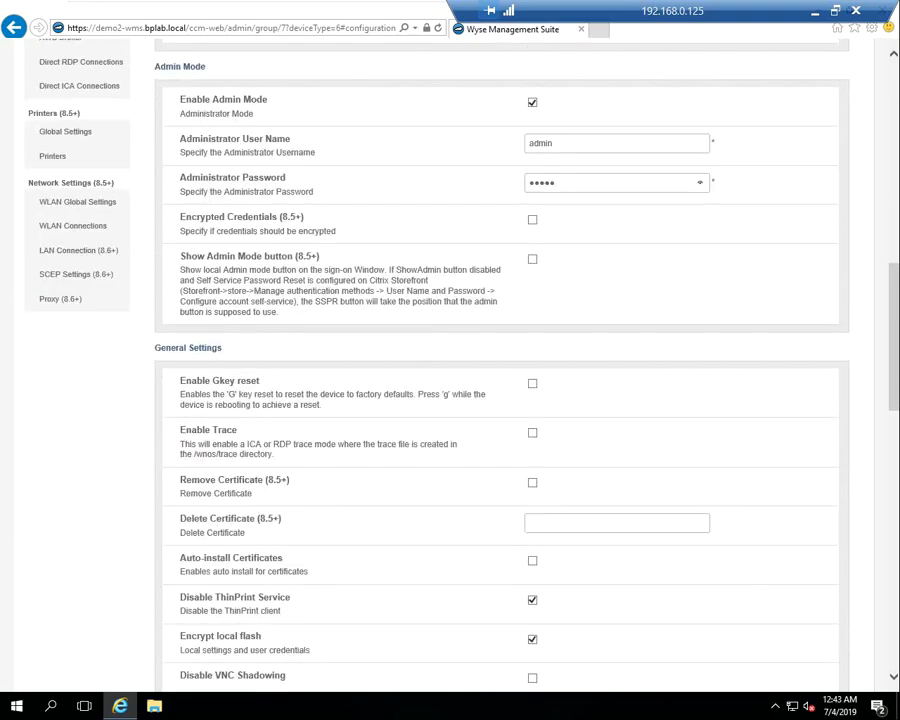
Enable automatic certificate installation for DEMO5-VIEW.cer
left_click(532, 561)
left_click(541, 619)
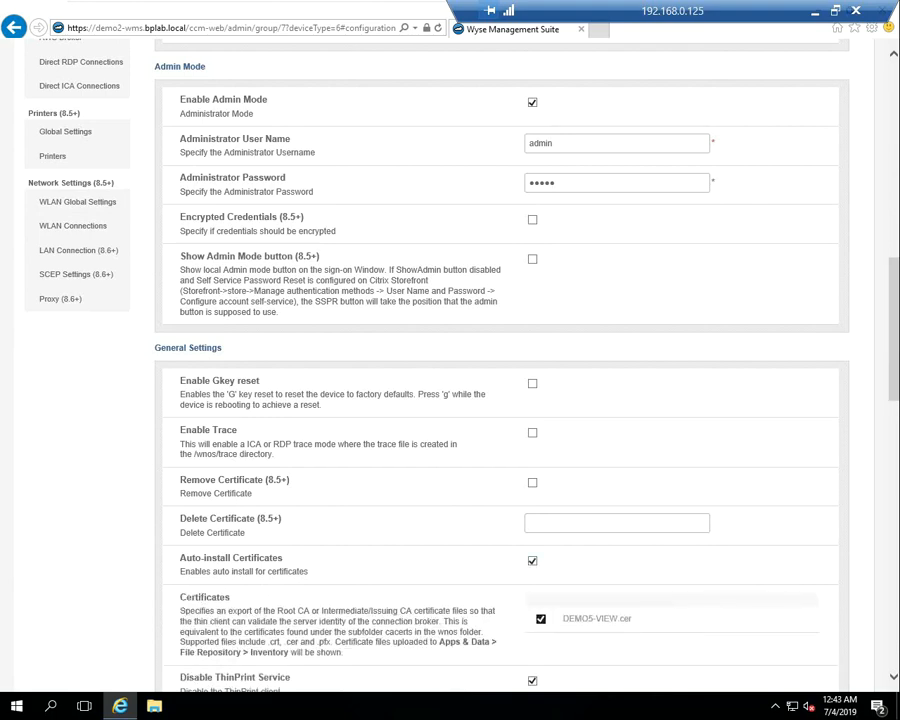
scroll(541, 619, "down", 1)
scroll(541, 619, "down", 1)
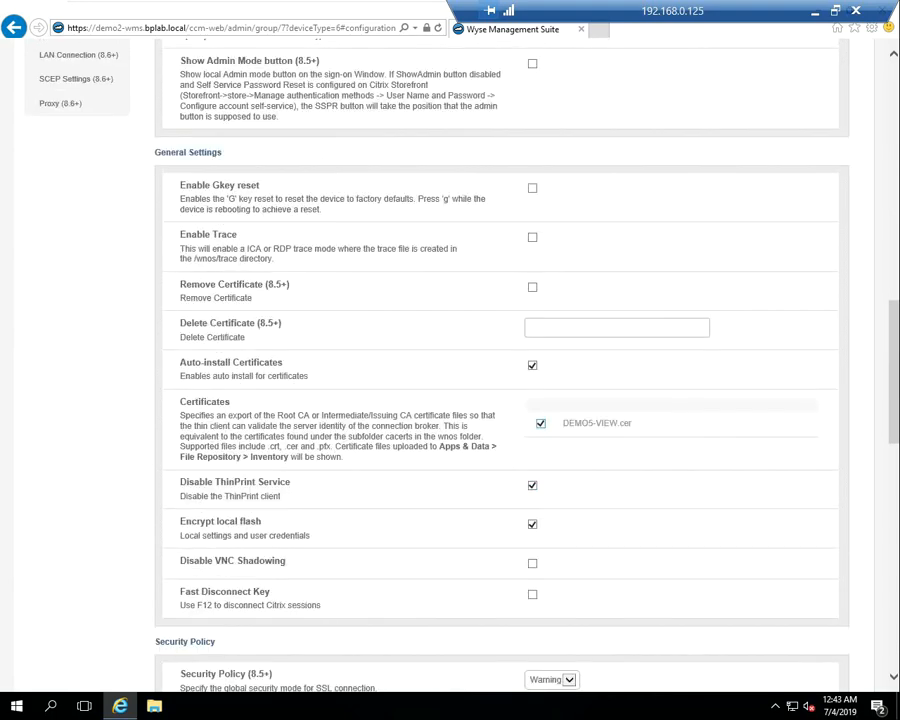
scroll(500, 400, "down", 3)
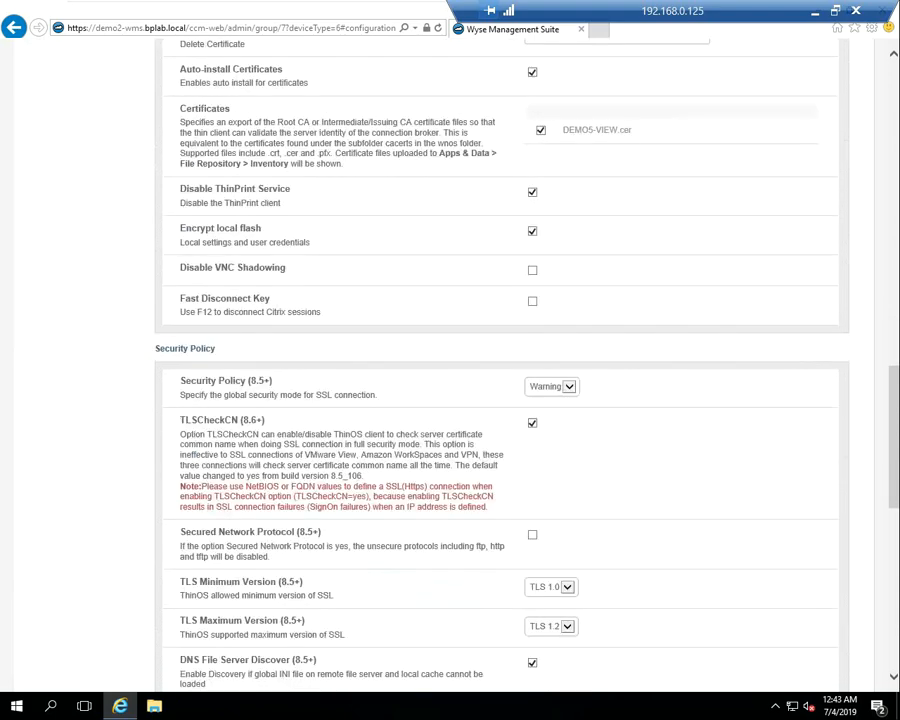
scroll(500, 400, "down", 2)
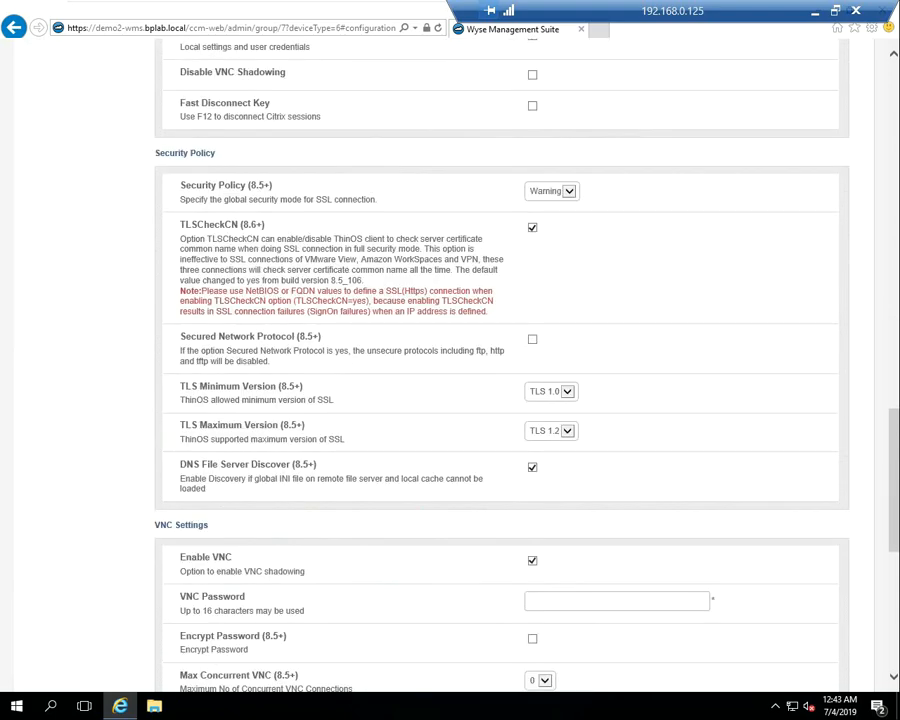
scroll(500, 400, "down", 1)
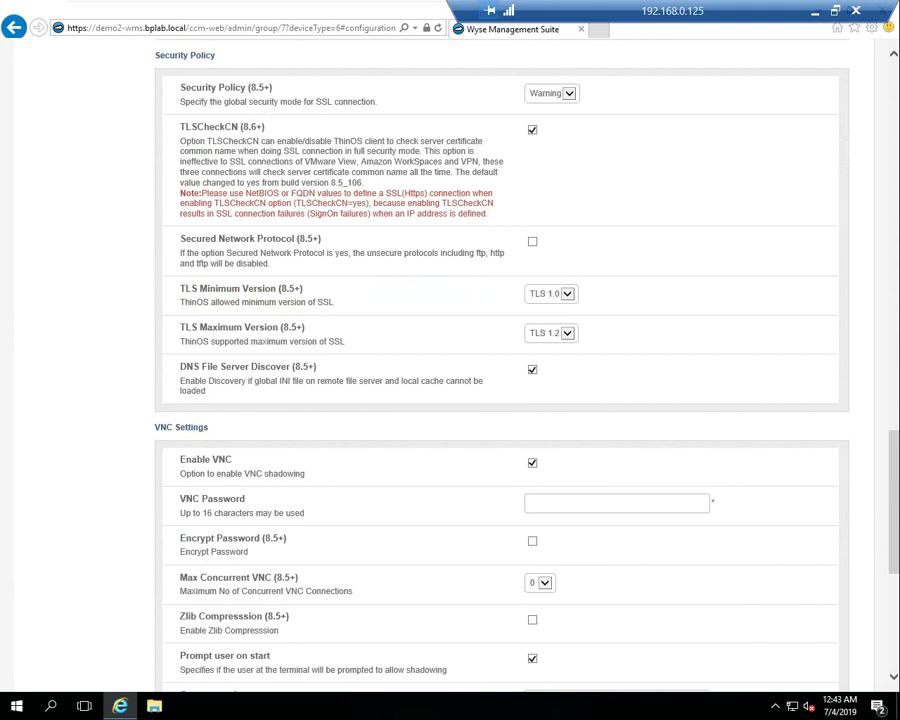
Enter an encrypted VNC password with max 1 concurrent connection, and enable Quick Mode
type("••••")
left_click(545, 583)
left_click(540, 594)
left_click(532, 541)
scroll(532, 541, "down", 2)
scroll(532, 541, "down", 1)
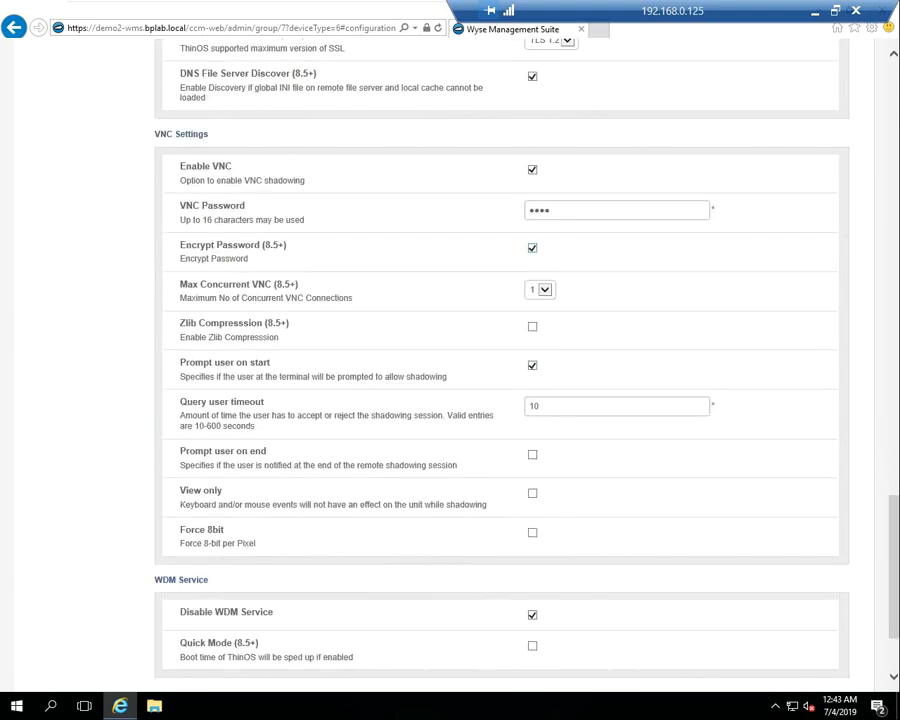
left_click(532, 646)
scroll(500, 380, "up", 15)
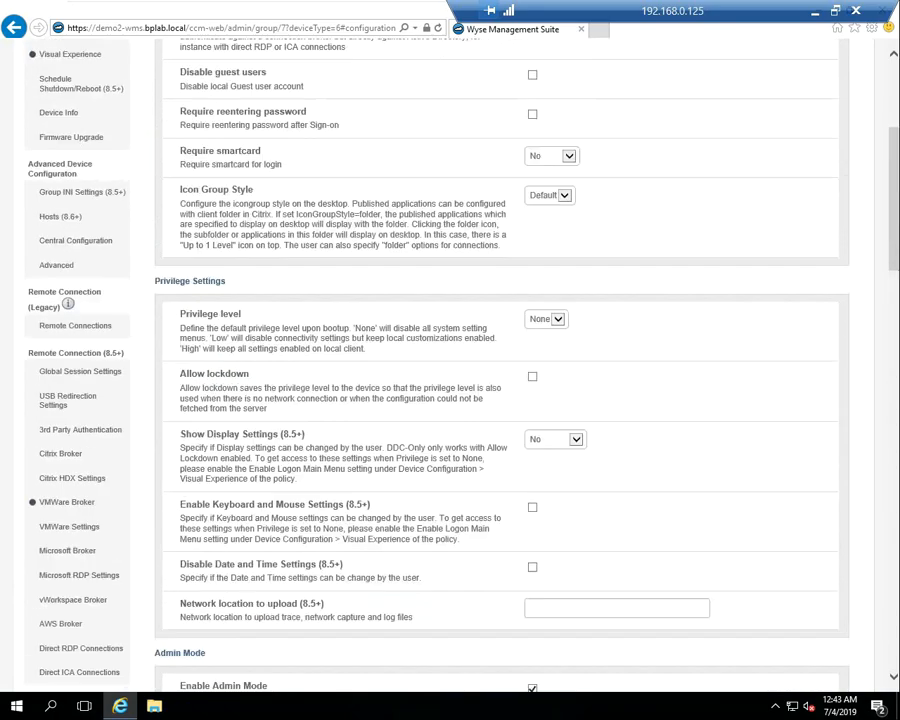
scroll(500, 400, "up", 3)
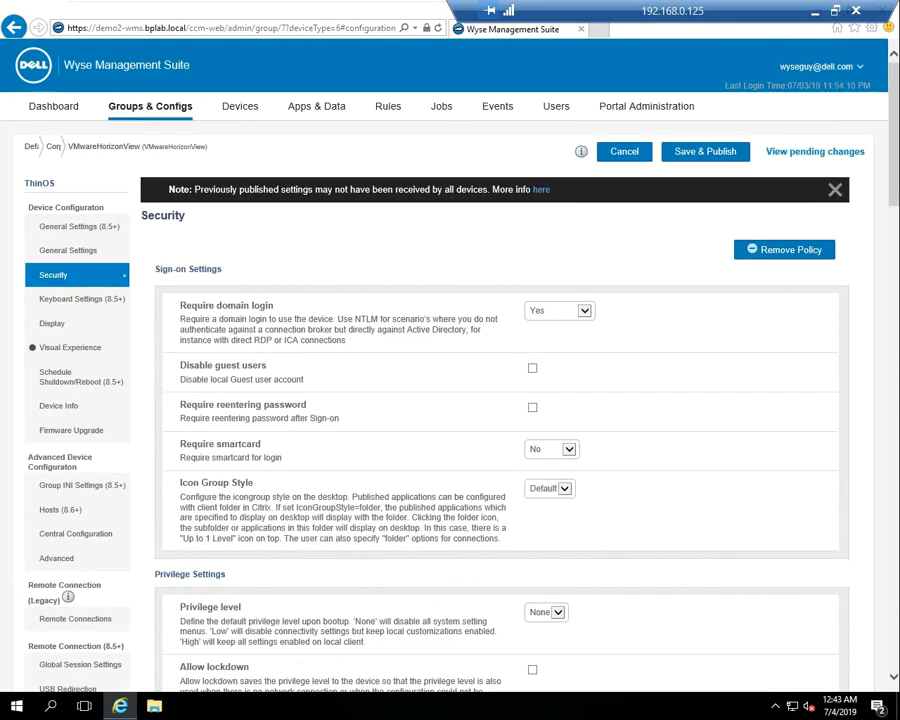
Save & Publish the Security policy changes and confirm with Yes
left_click(705, 152)
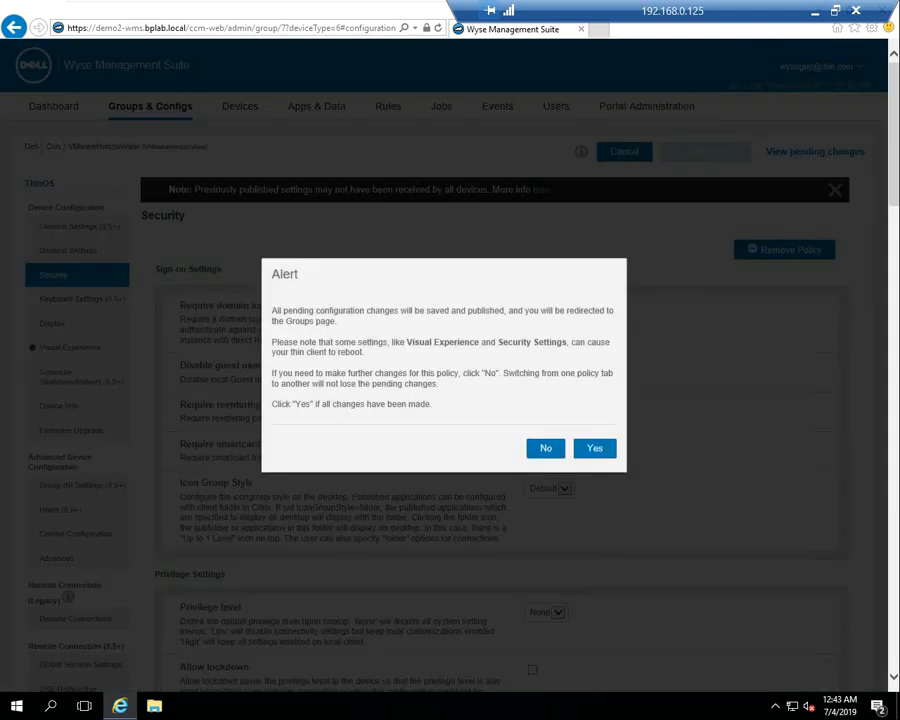
left_click(595, 448)
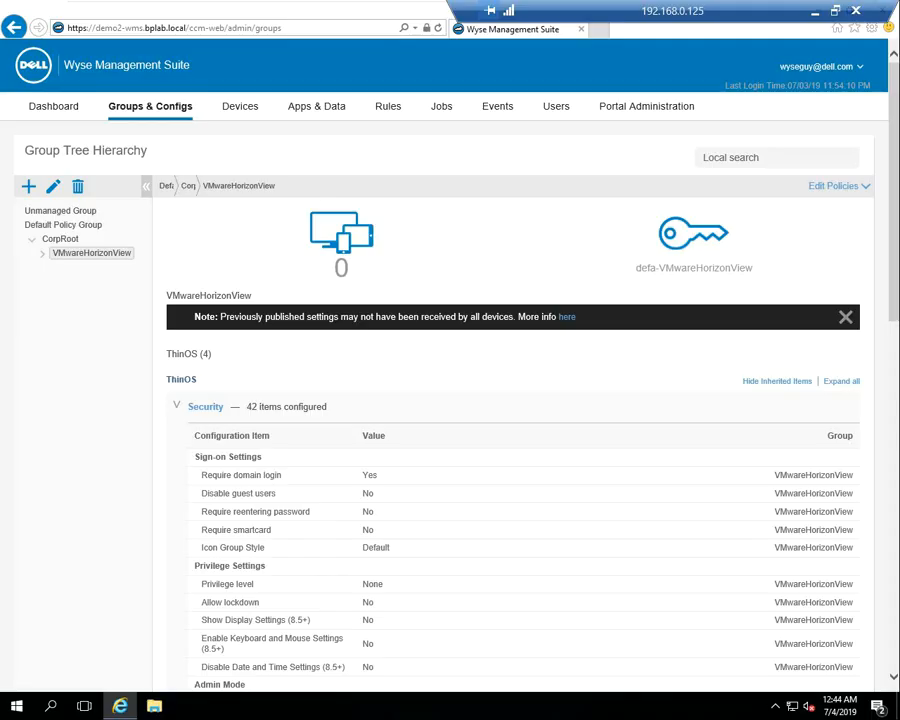
Select the thin client in Devices and move it from CorpRoot into the VMwareHorizonView group
left_click(240, 106)
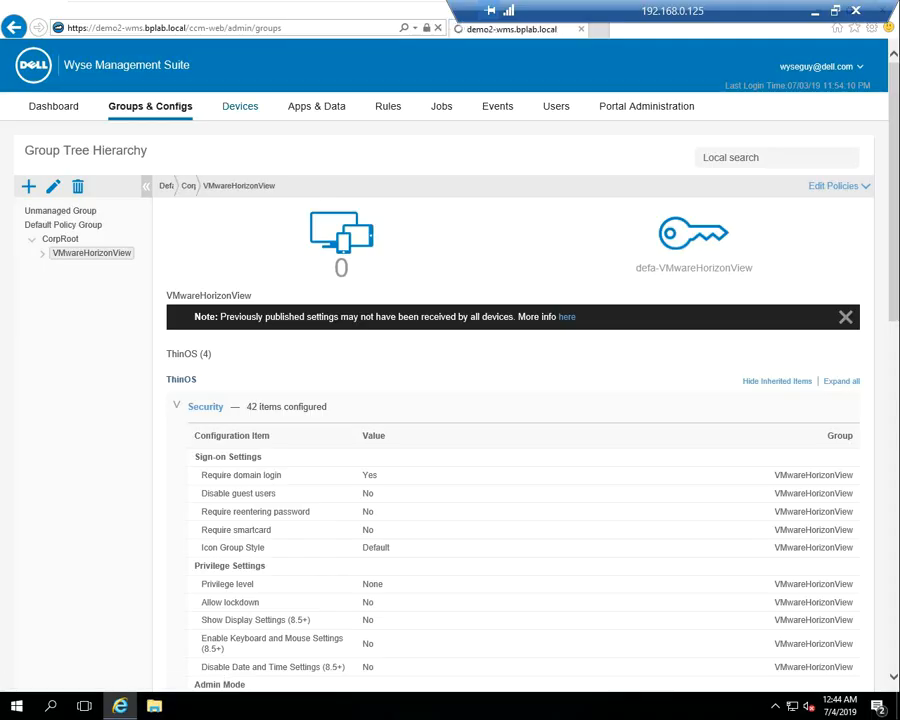
left_click(828, 196)
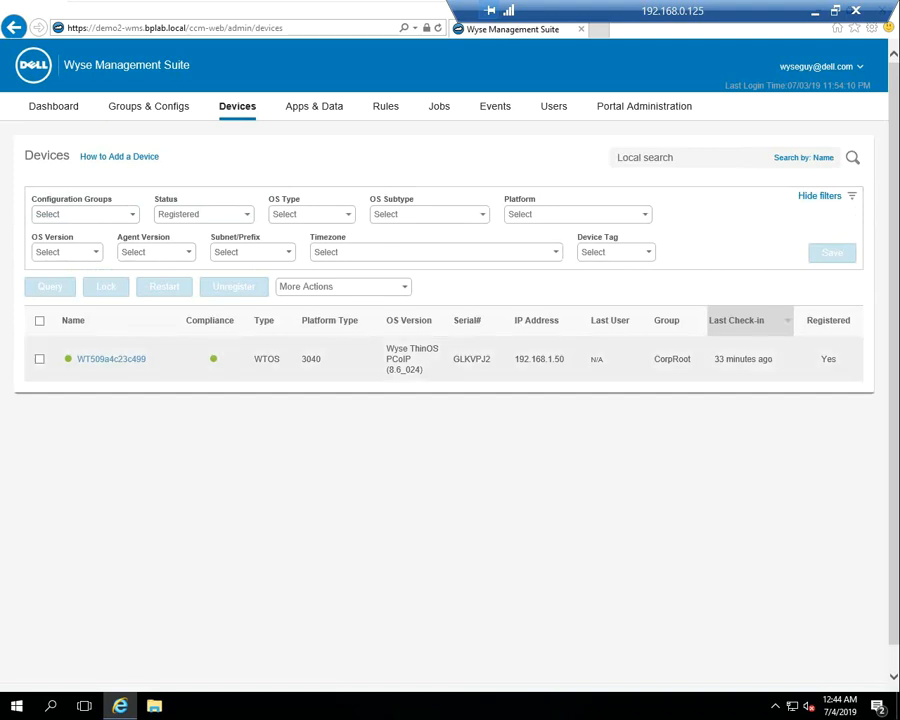
left_click(40, 359)
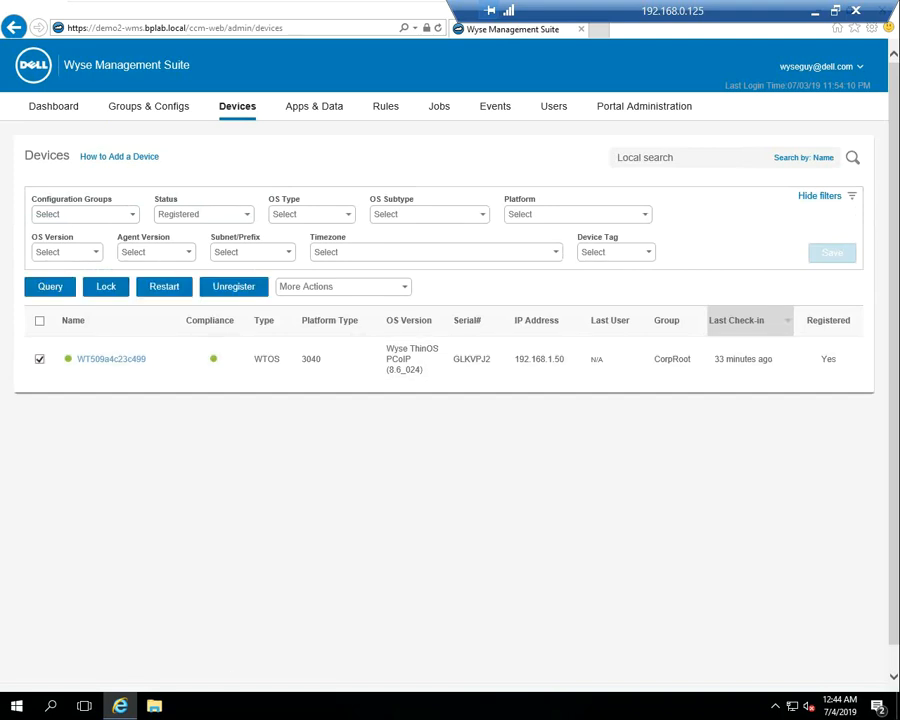
left_click(343, 287)
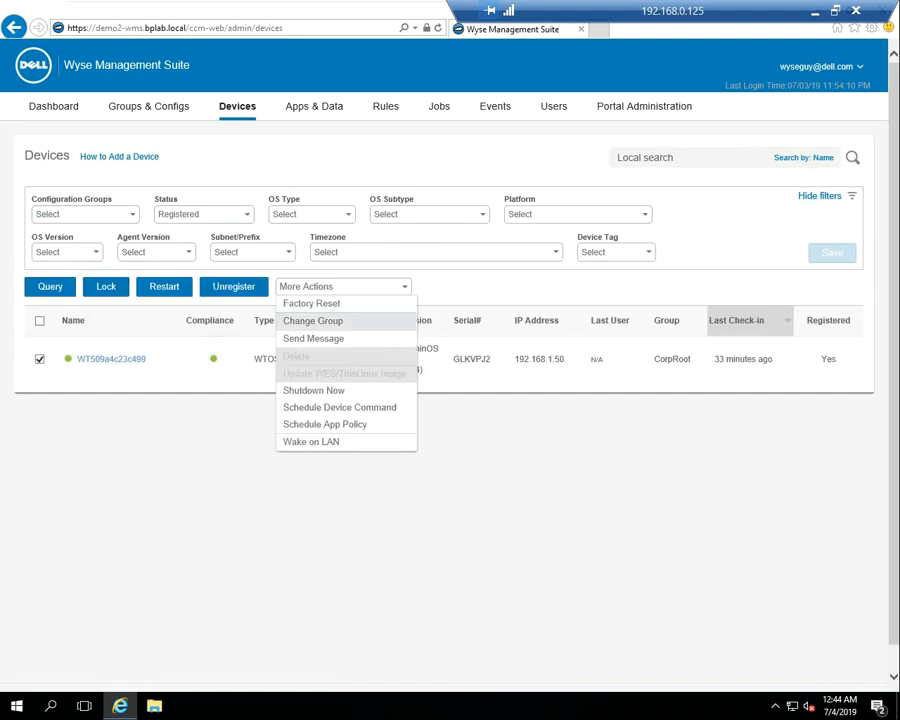
left_click(313, 321)
left_click(419, 176)
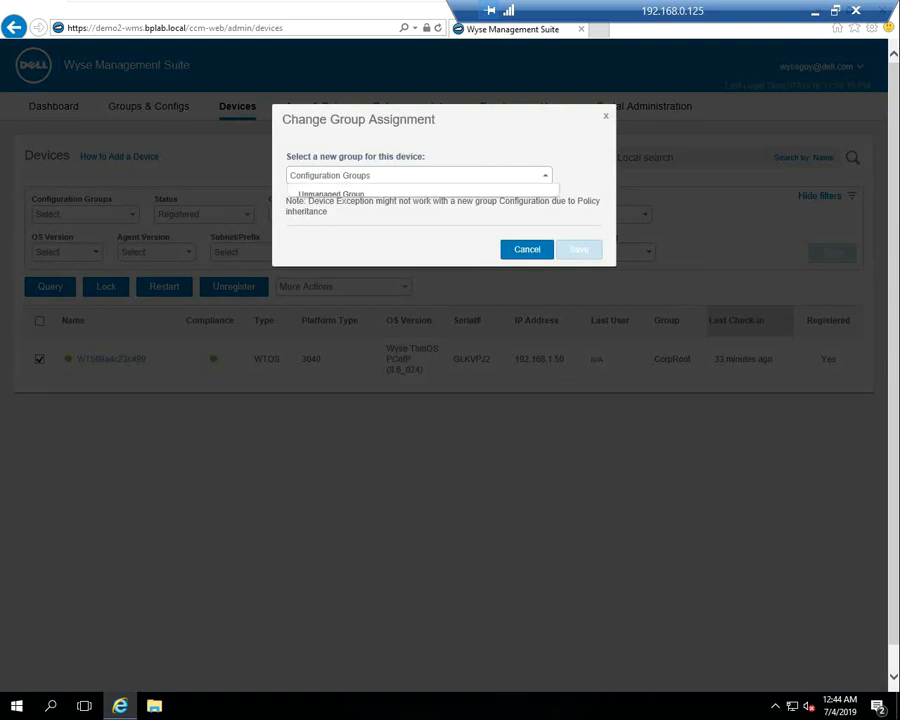
left_click(306, 226)
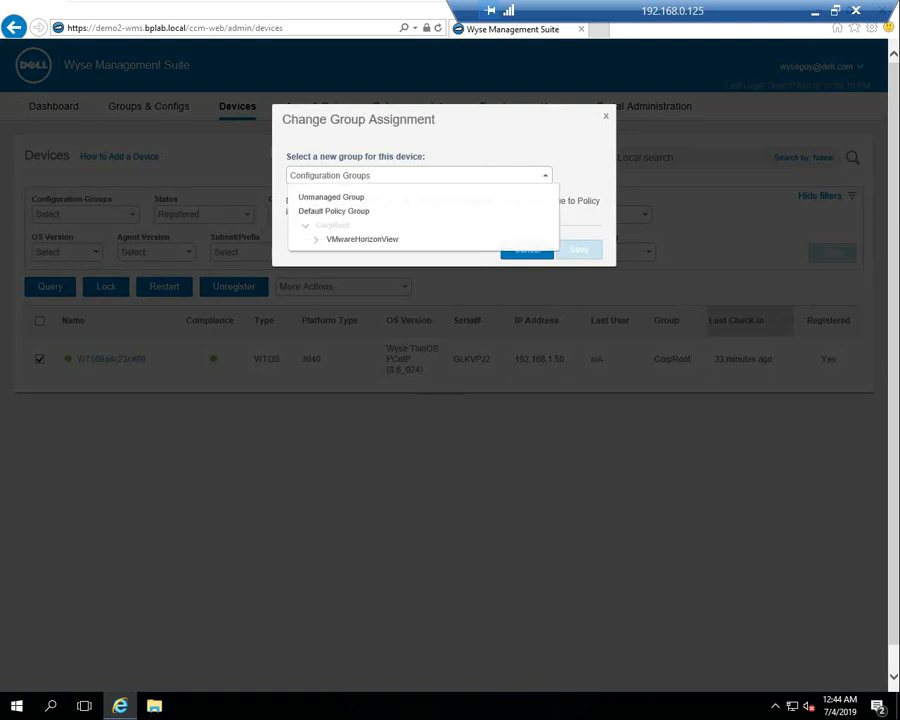
left_click(362, 239)
left_click(579, 250)
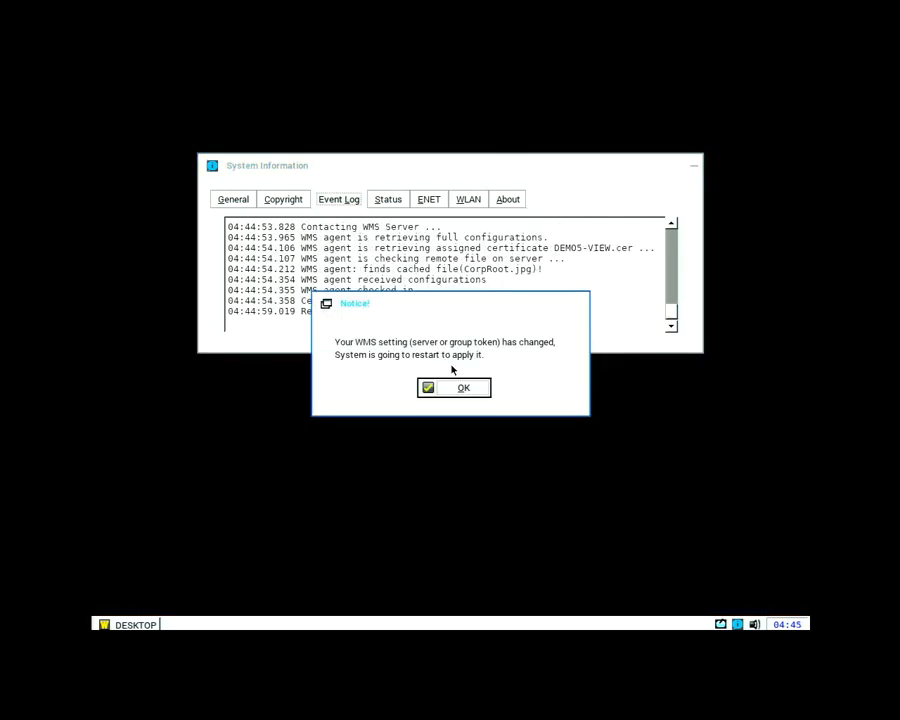
Accept the ThinOS group-change notice so the client restarts with the new settings
key("Return")
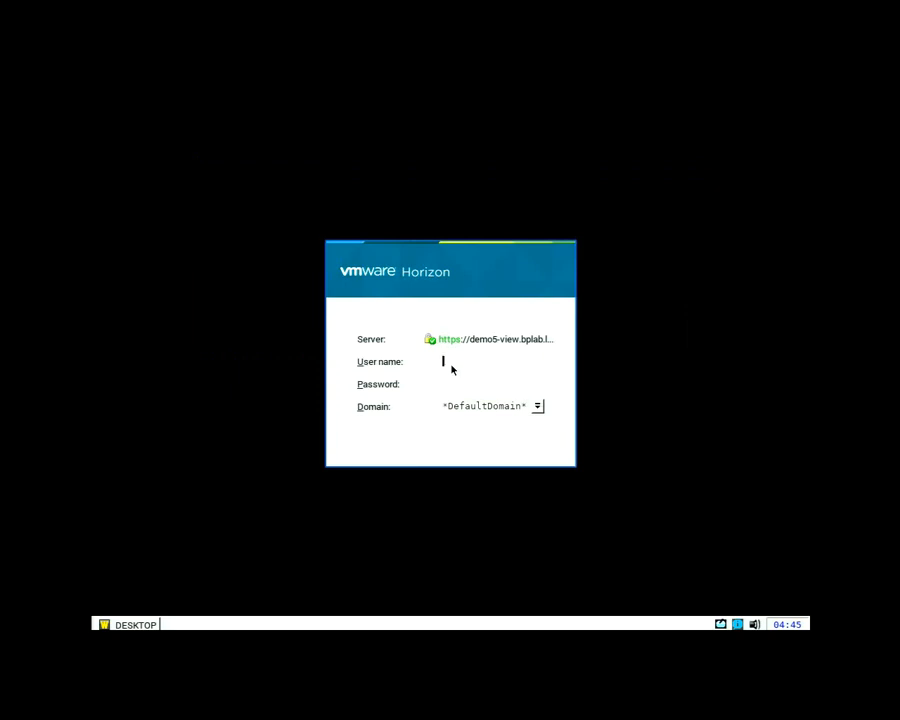
Sign in to Horizon with the user name and password to reach the Windows 10 desktop
type("user1")
key("Tab")
type("*****")
key("Return")
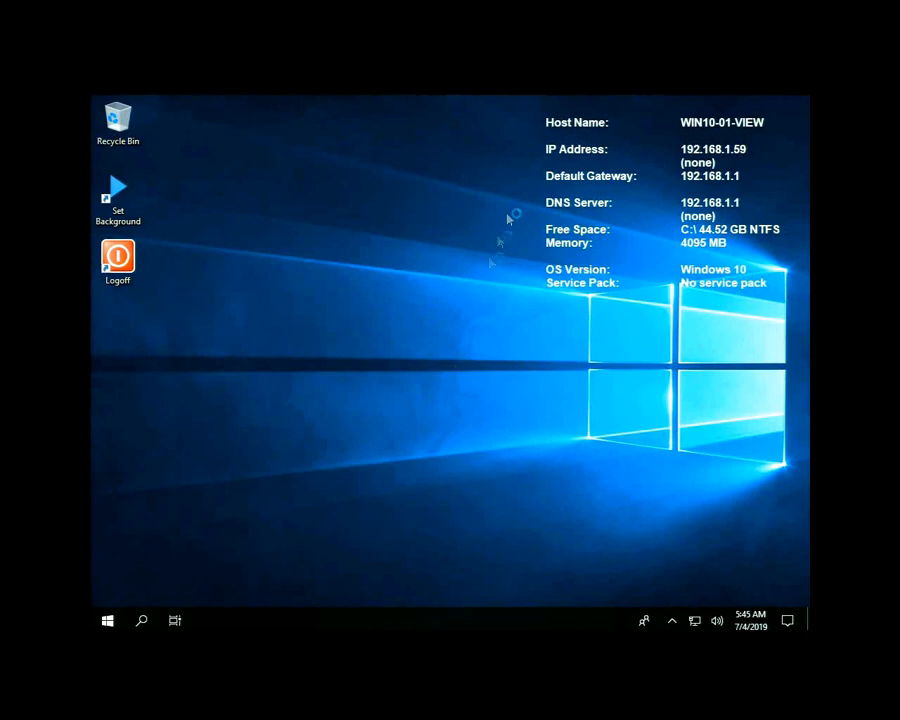
Run the Logoff desktop shortcut to sign out of the Windows 10 session
left_click(132, 262)
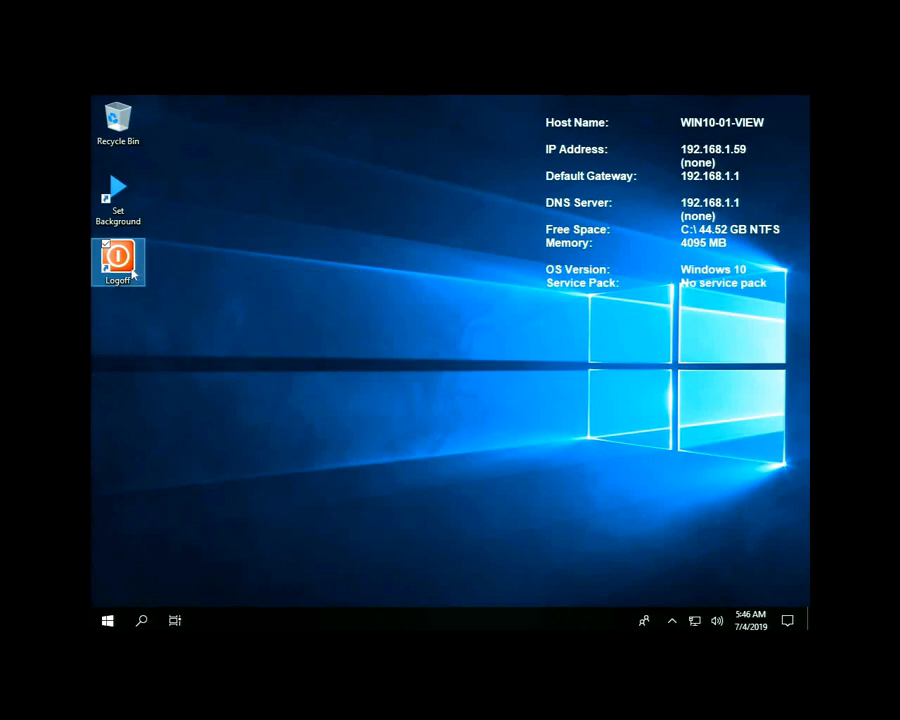
double_click(132, 272)
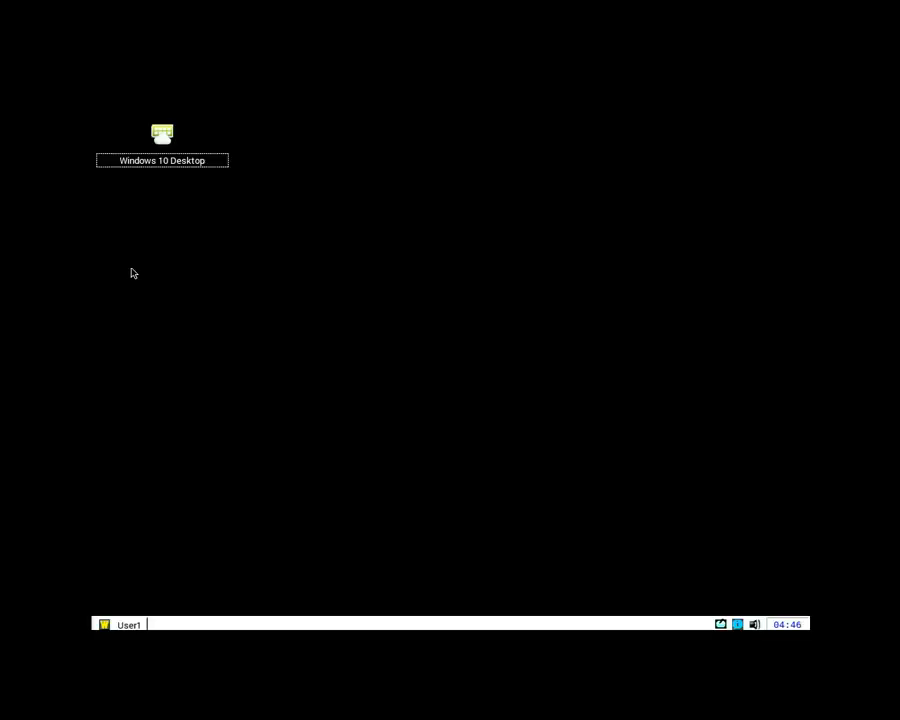